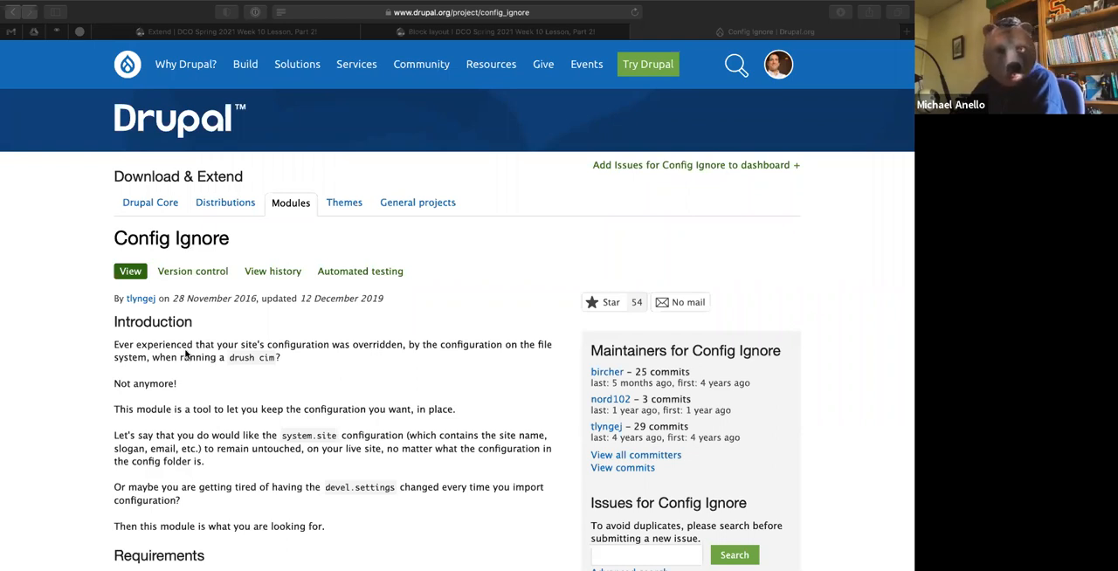
Open the Drupal site's status report and review its general system information and status details.
scroll(186, 353, "down", 10)
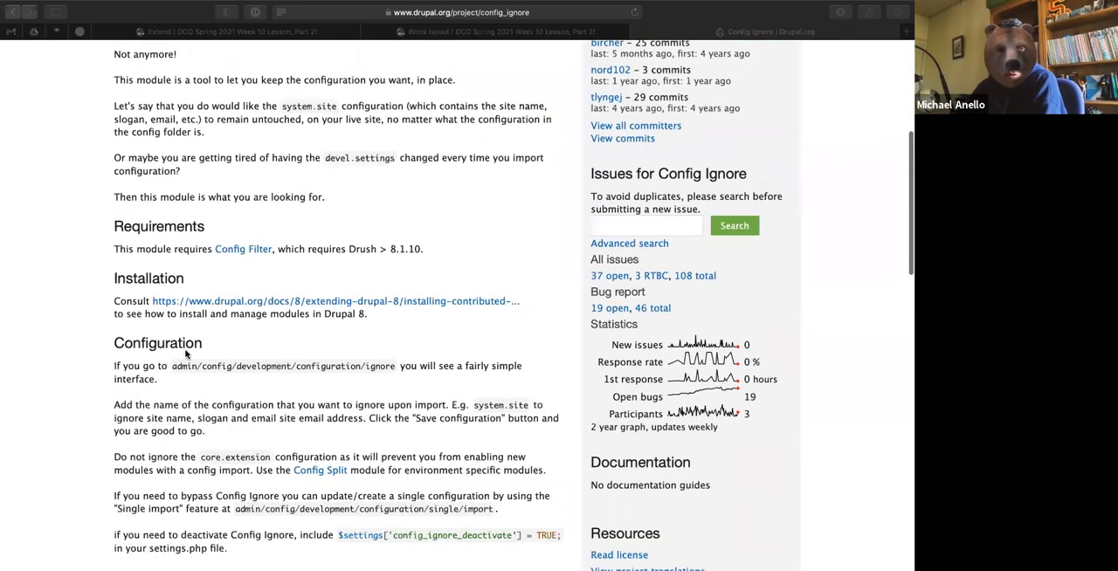
scroll(185, 353, "up", 10)
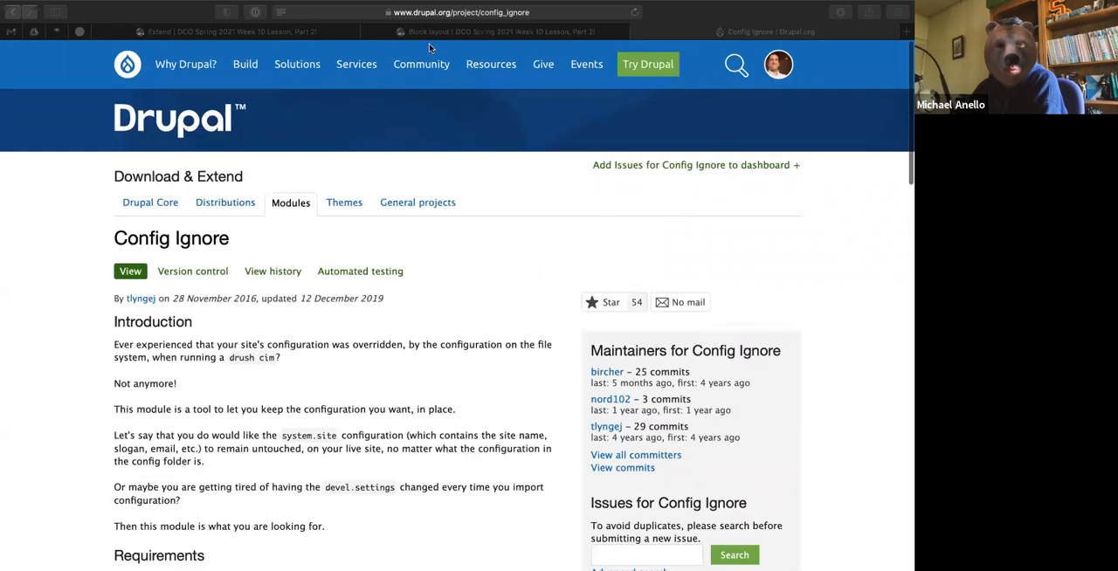
left_click(333, 29)
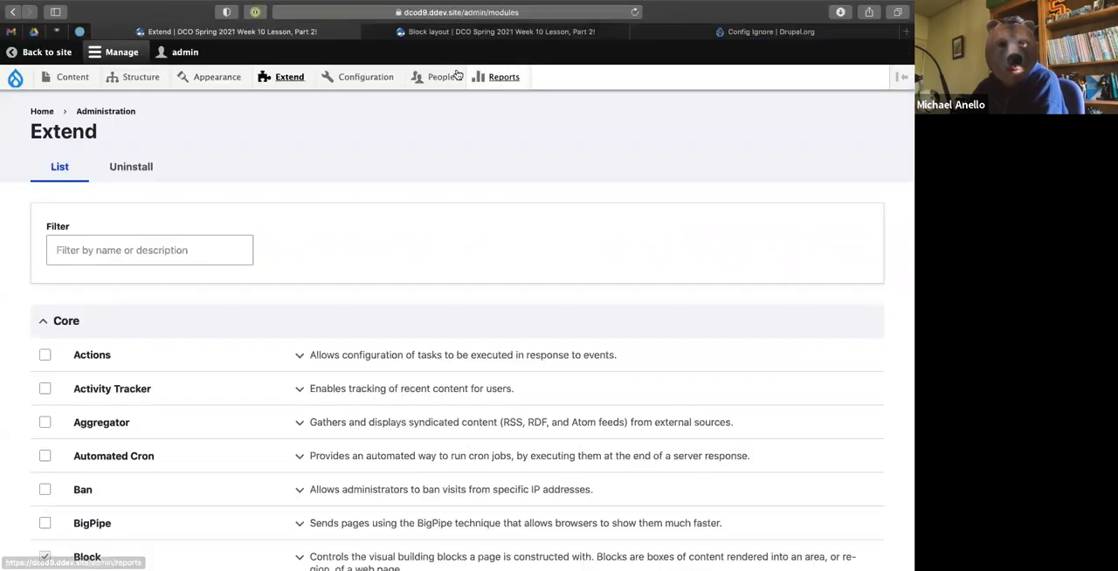
mouse_move(509, 78)
left_click(503, 154)
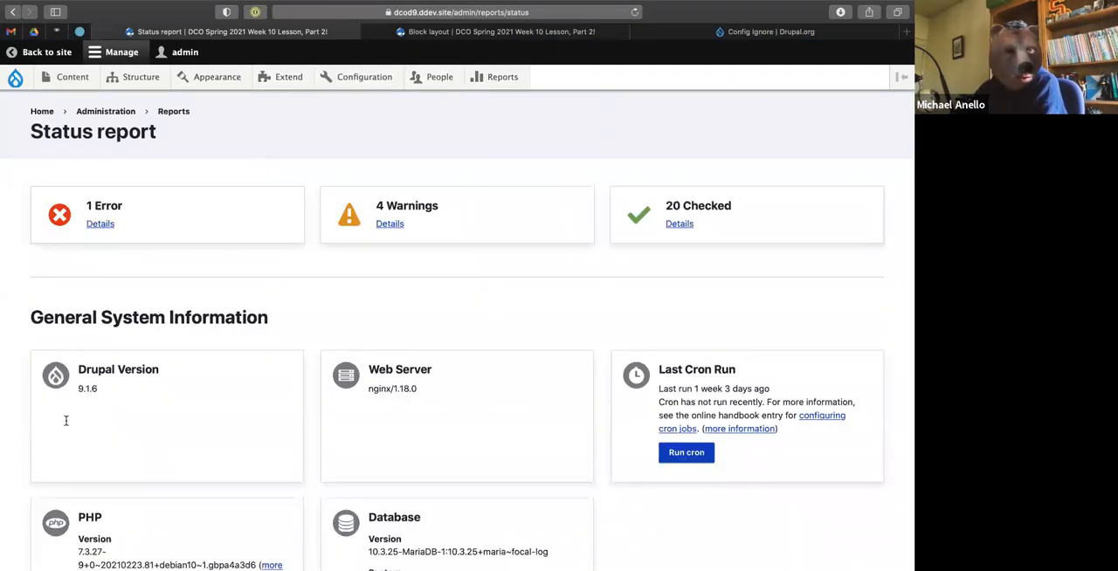
scroll(200, 419, "down", 6)
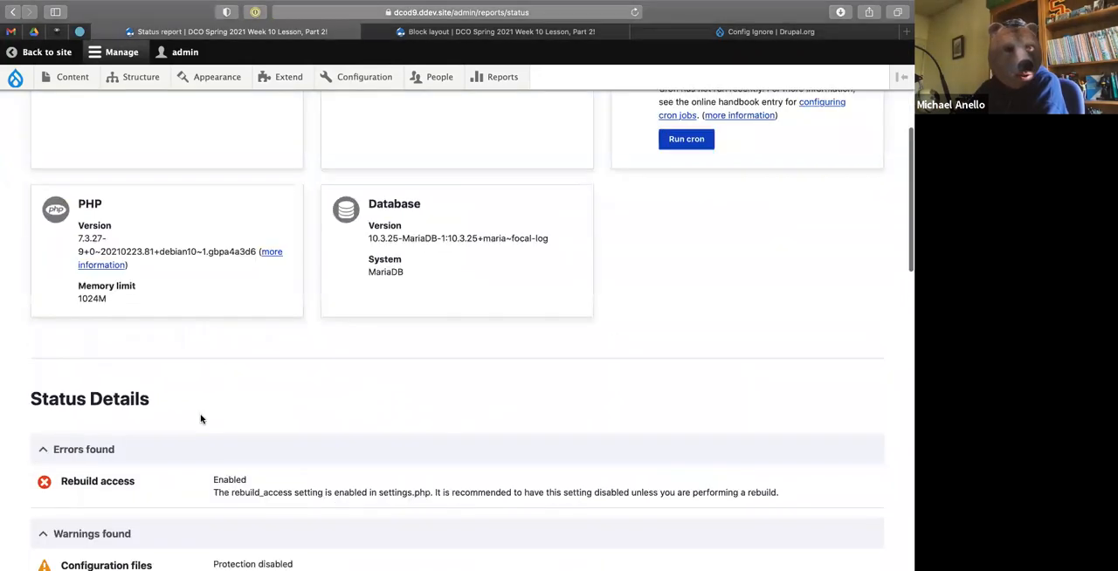
scroll(261, 312, "up", 6)
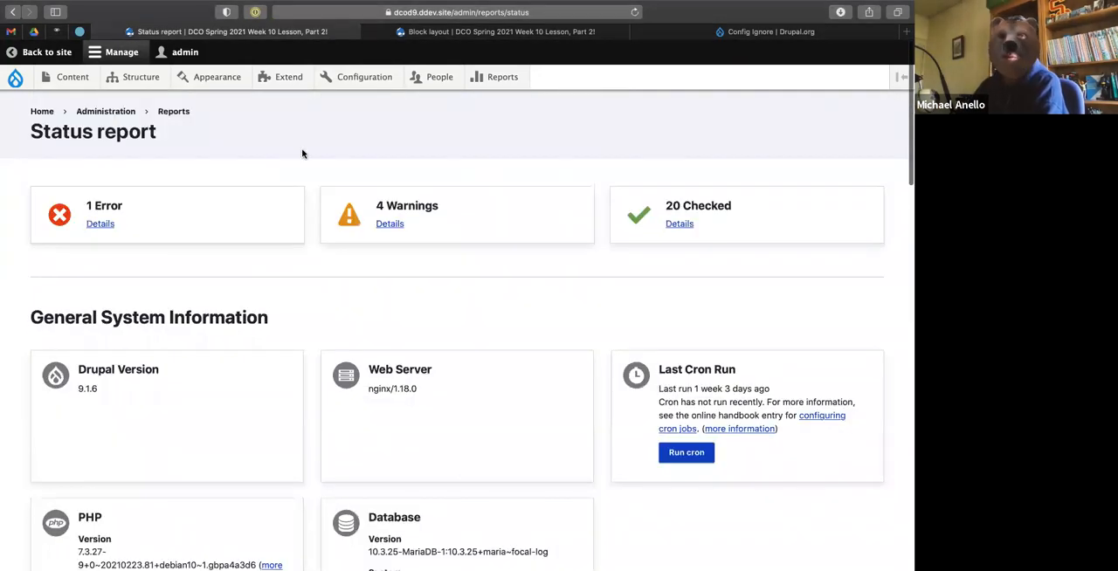
Review the Config Ignore project page, including the settings.php line $settings['config_ignore_deactivate'] = TRUE; for deactivating the module.
left_click(732, 35)
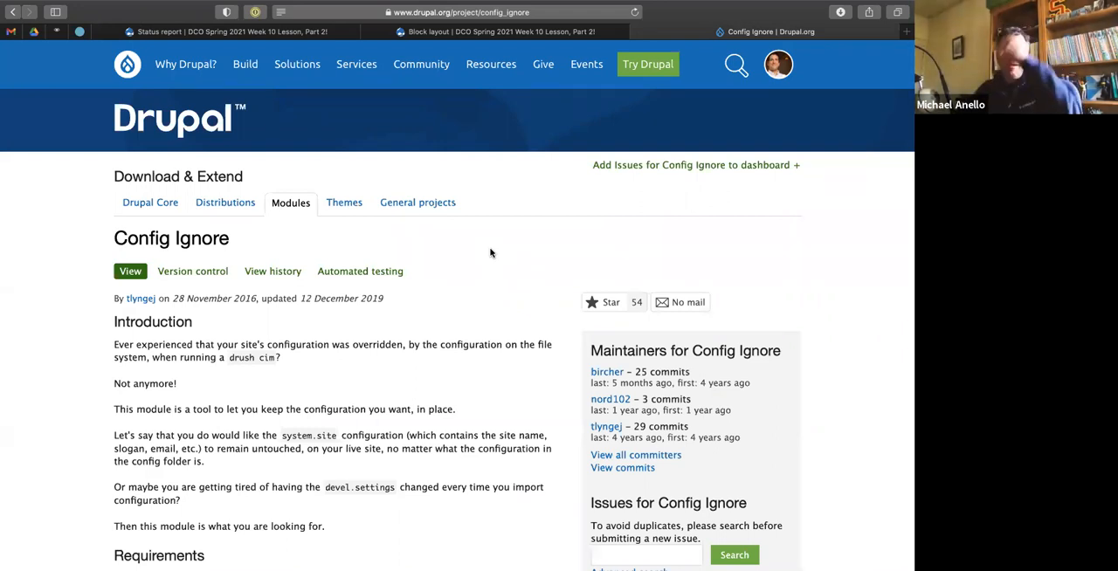
scroll(379, 299, "down", 5)
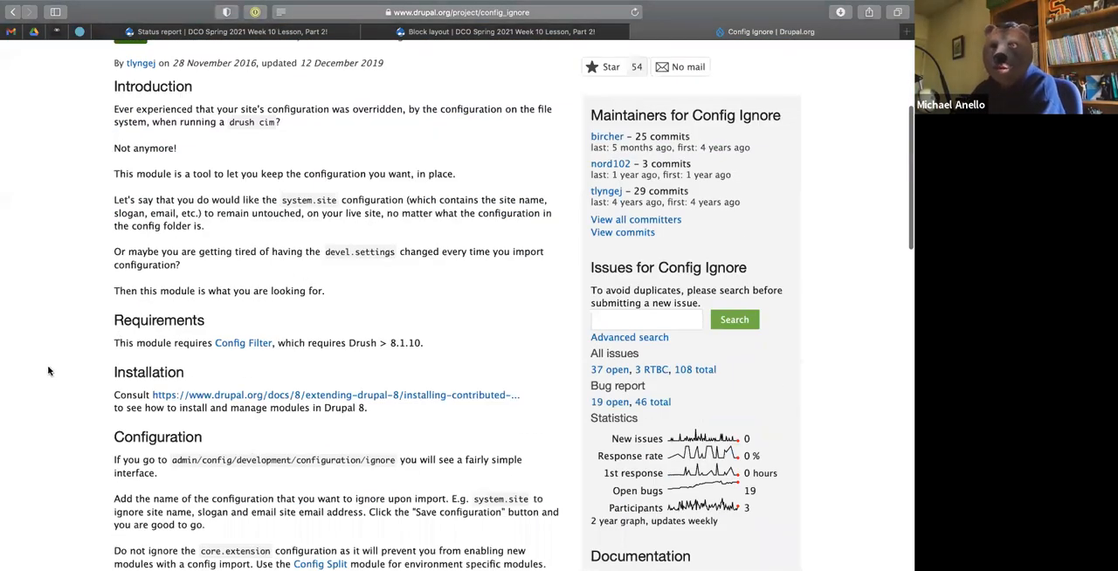
scroll(48, 371, "down", 7)
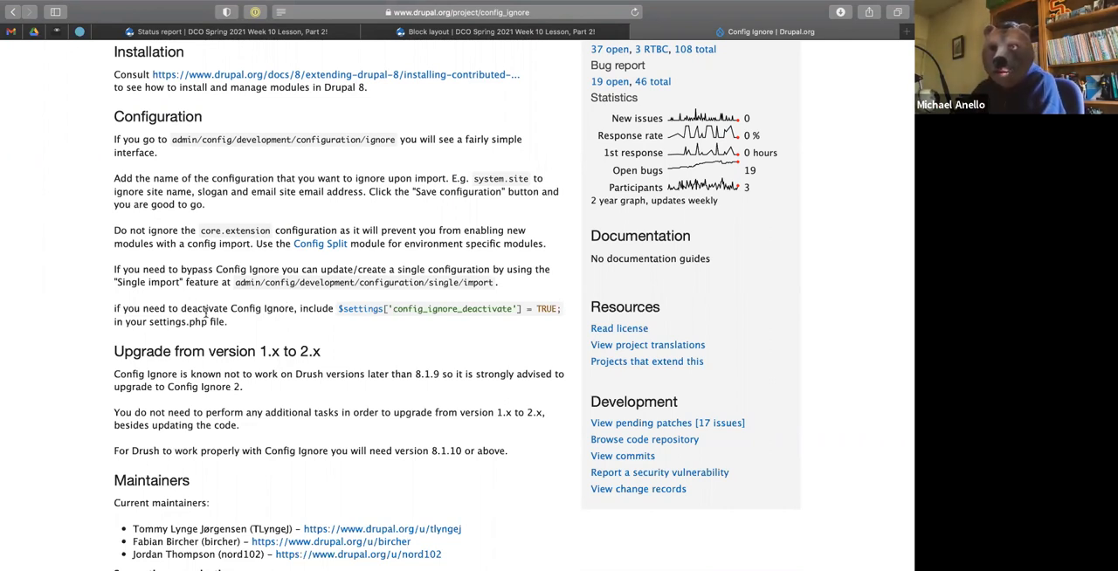
scroll(342, 288, "down", 1)
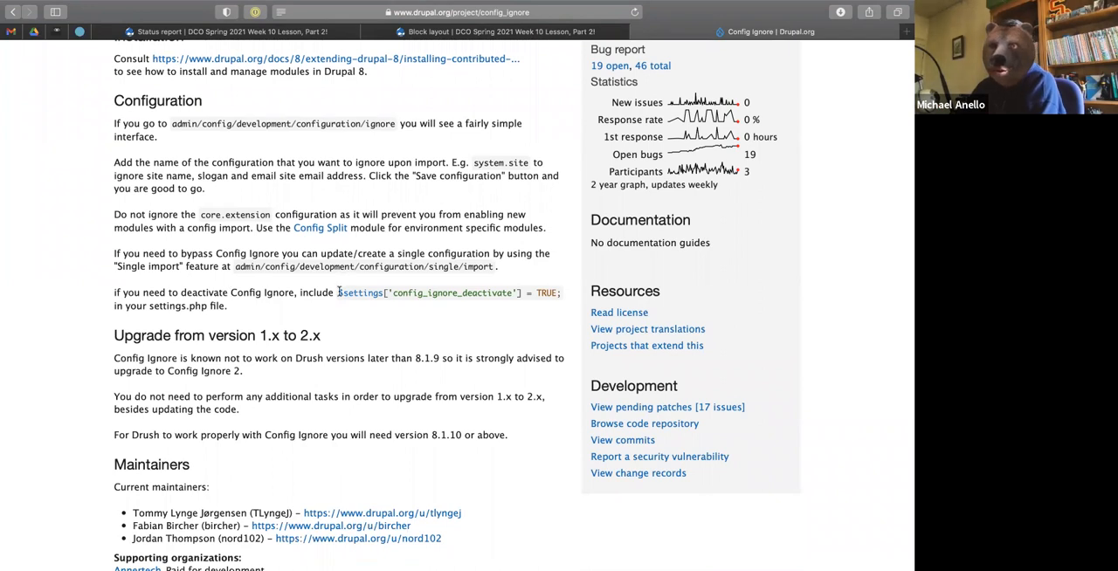
left_click_drag(339, 294, 557, 295)
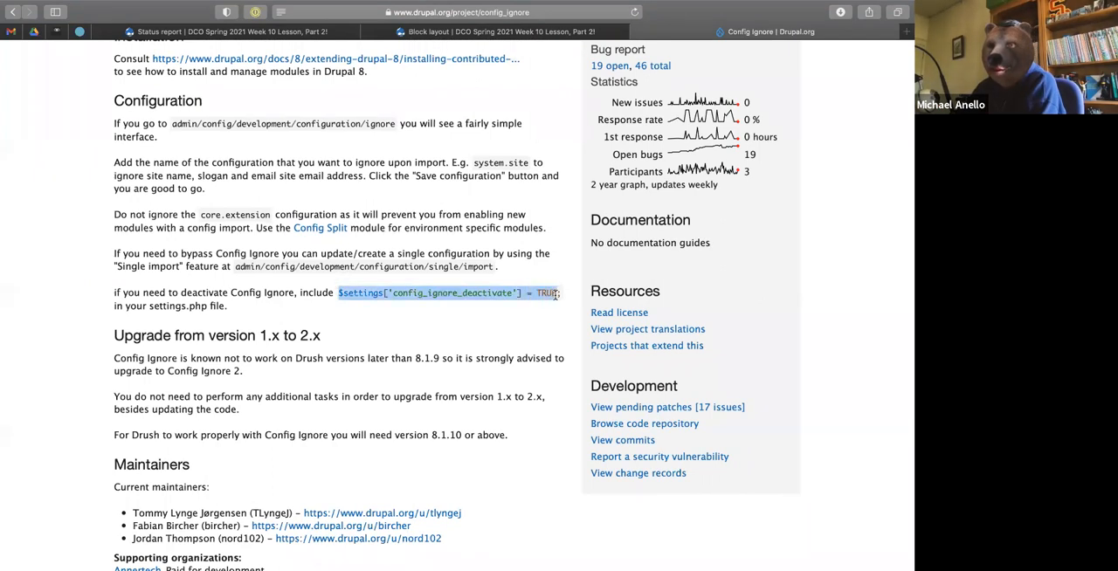
left_click(476, 332)
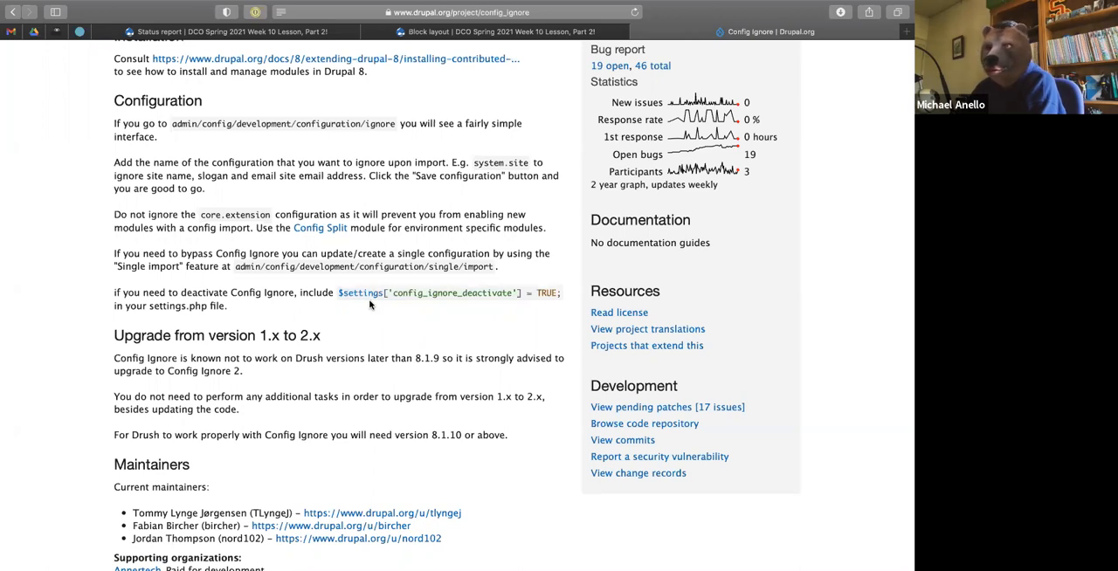
scroll(370, 304, "up", 10)
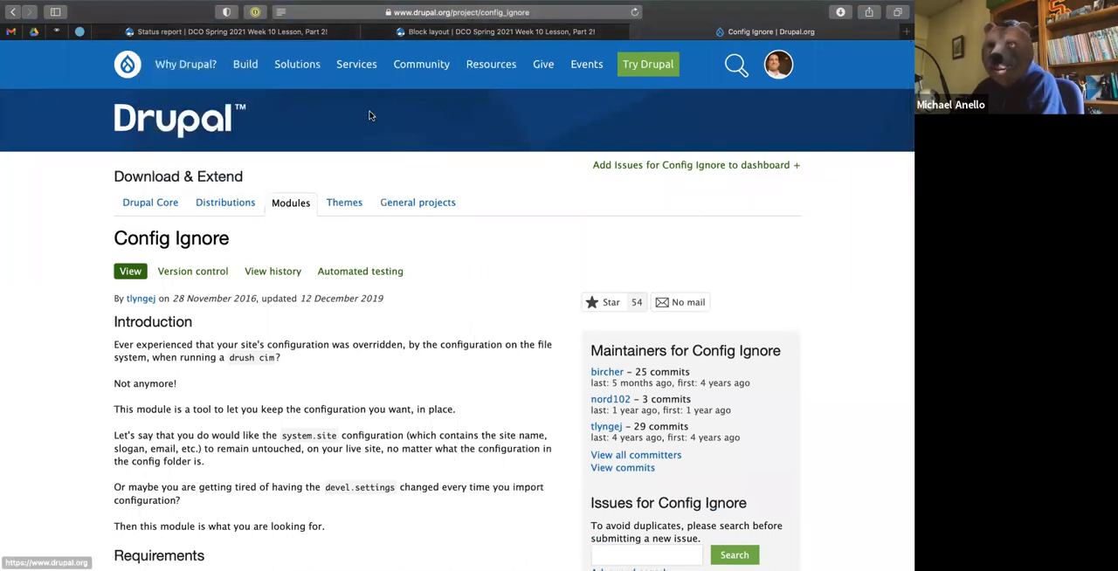
Switch to the terminal and export the site configuration with ddev drush cex -y.
mouse_move(297, 70)
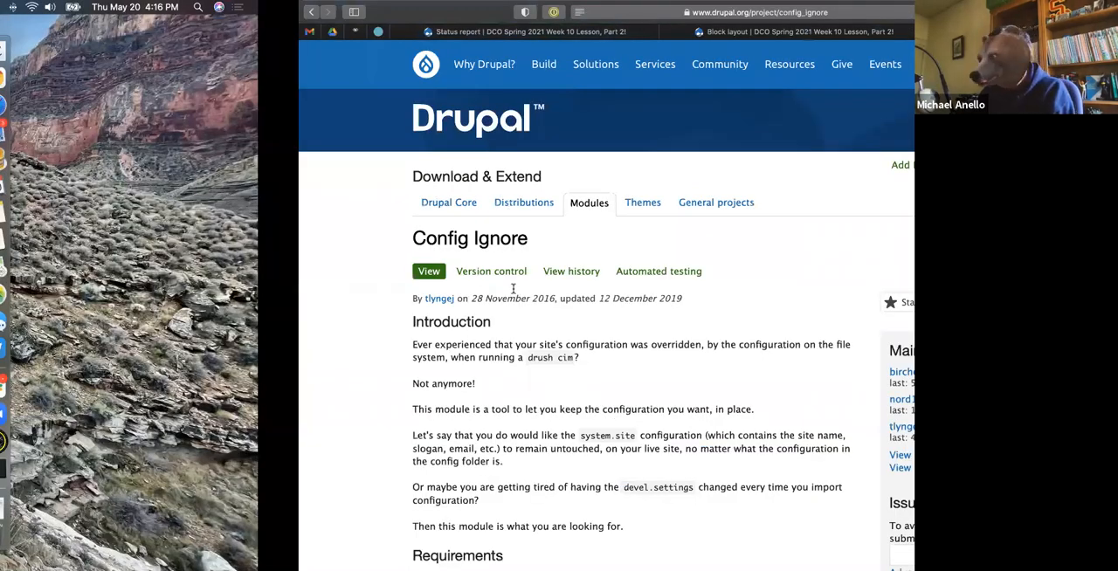
key("ctrl+Left")
key("ctrl+Left")
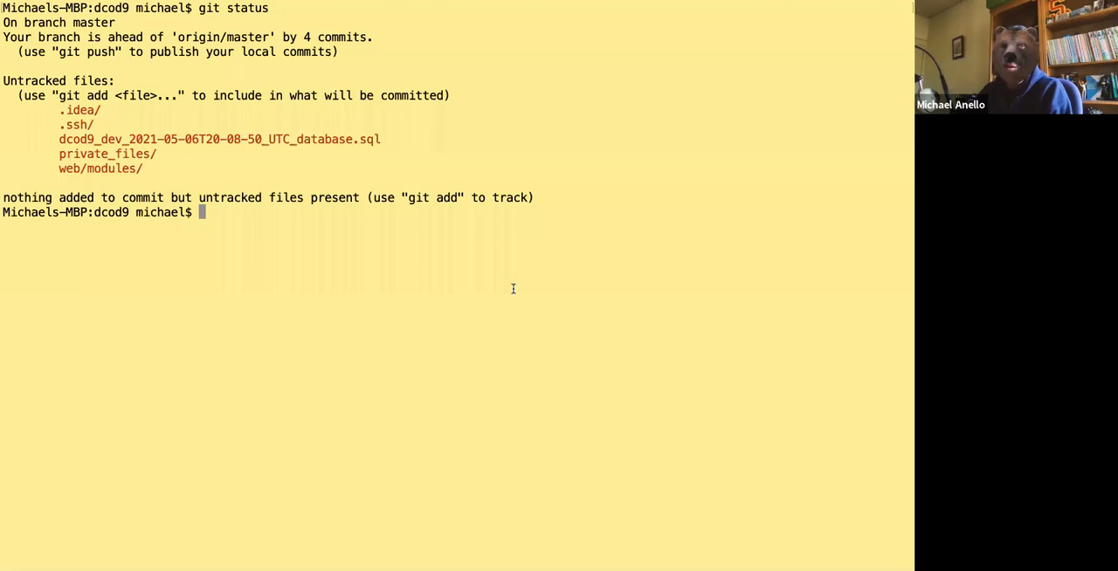
key("Up")
key("Up")
key("Up")
key("Up")
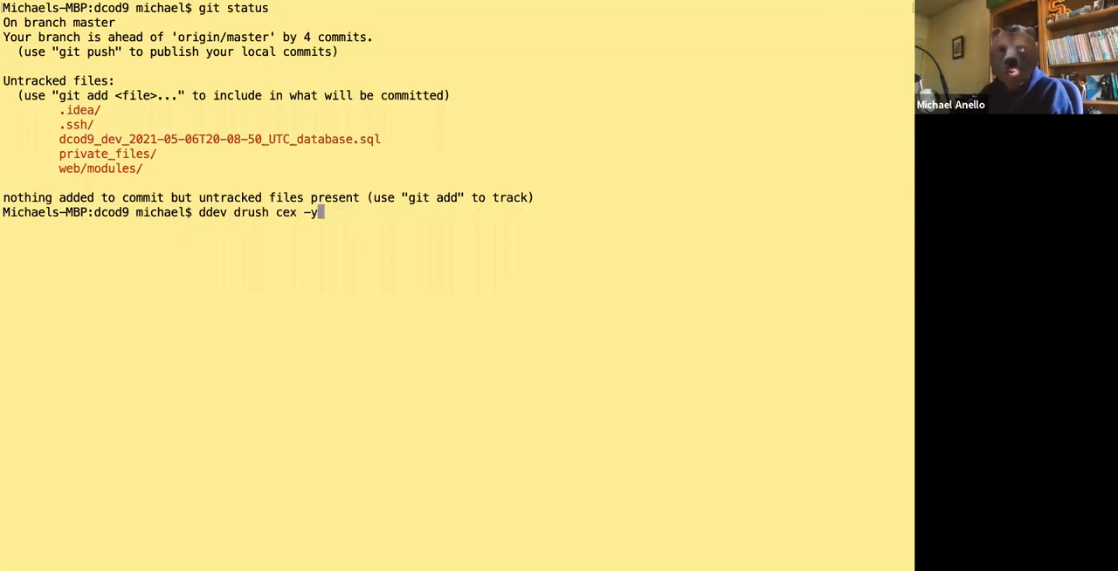
key("Return")
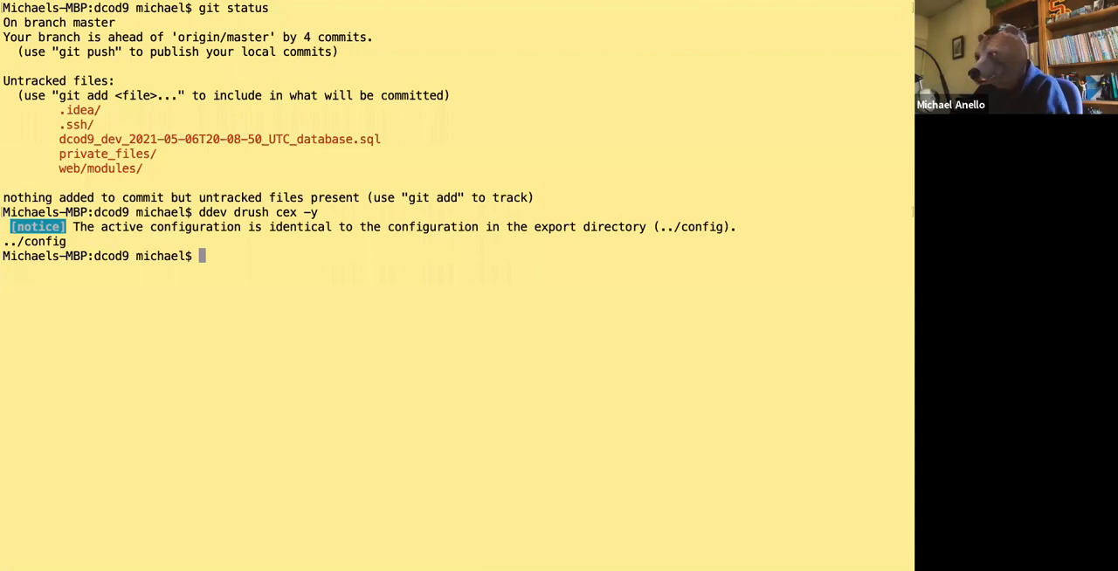
Switch to the site's Block layout page in the browser and reorder the Highlighted blocks as Primary tabs, Primary admin actions, Secondary tabs, Status messages.
key("ctrl+Left")
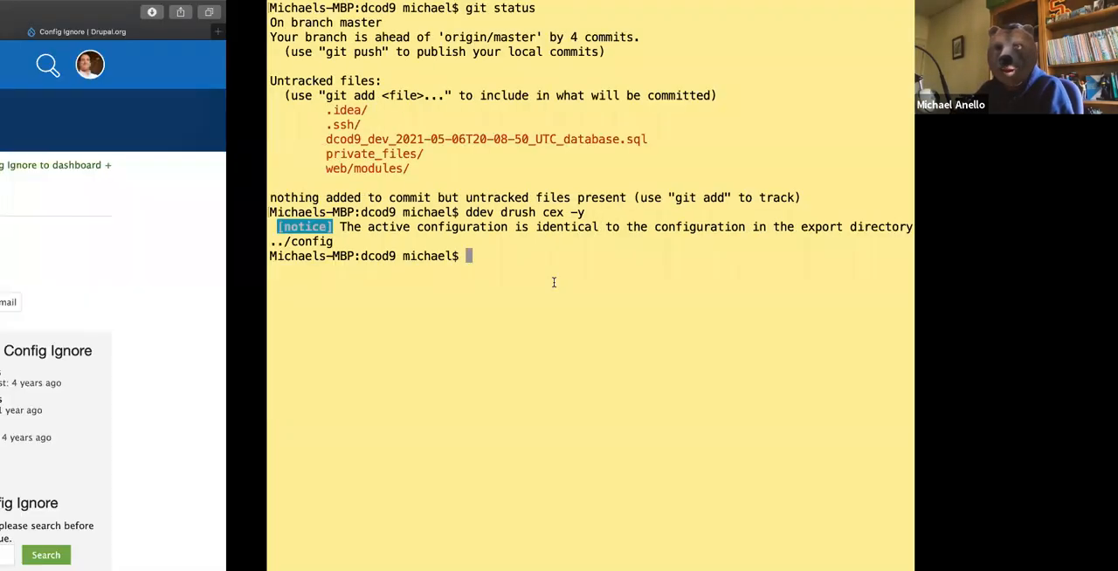
left_click(478, 33)
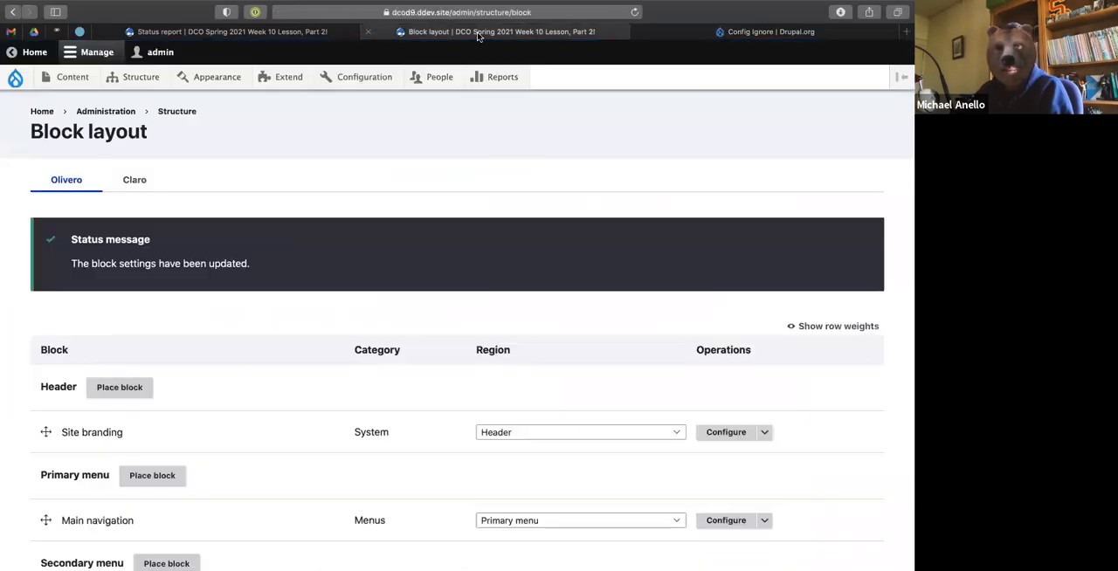
scroll(205, 340, "down", 5)
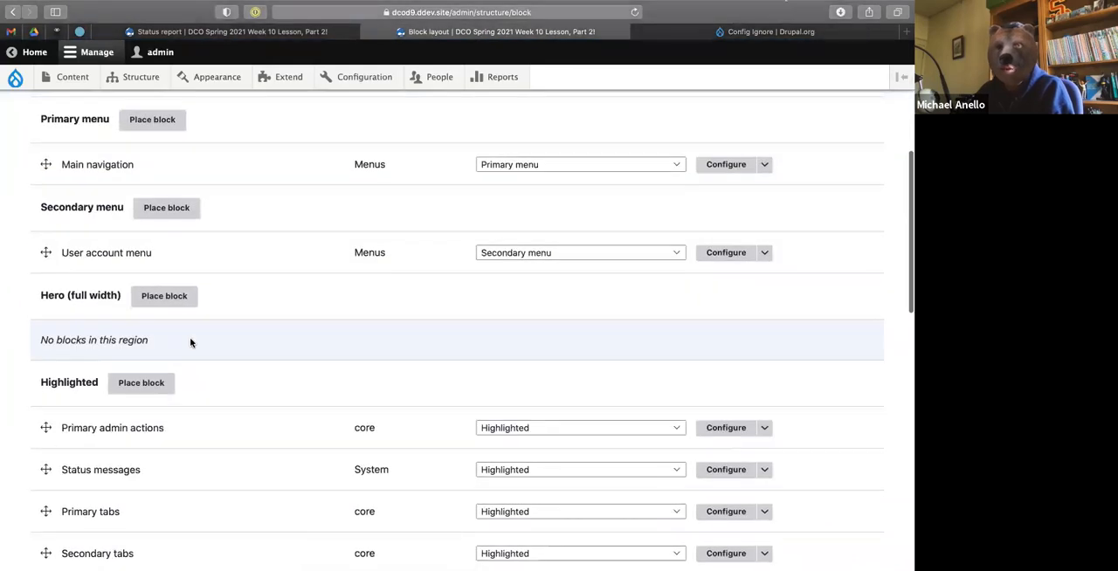
scroll(48, 498, "down", 3)
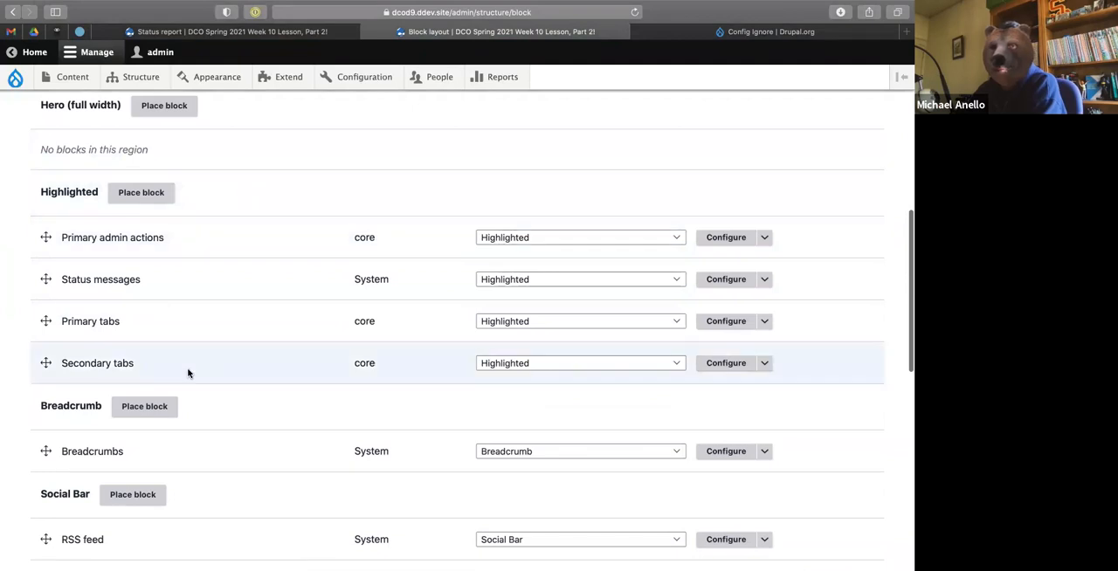
scroll(188, 373, "down", 4)
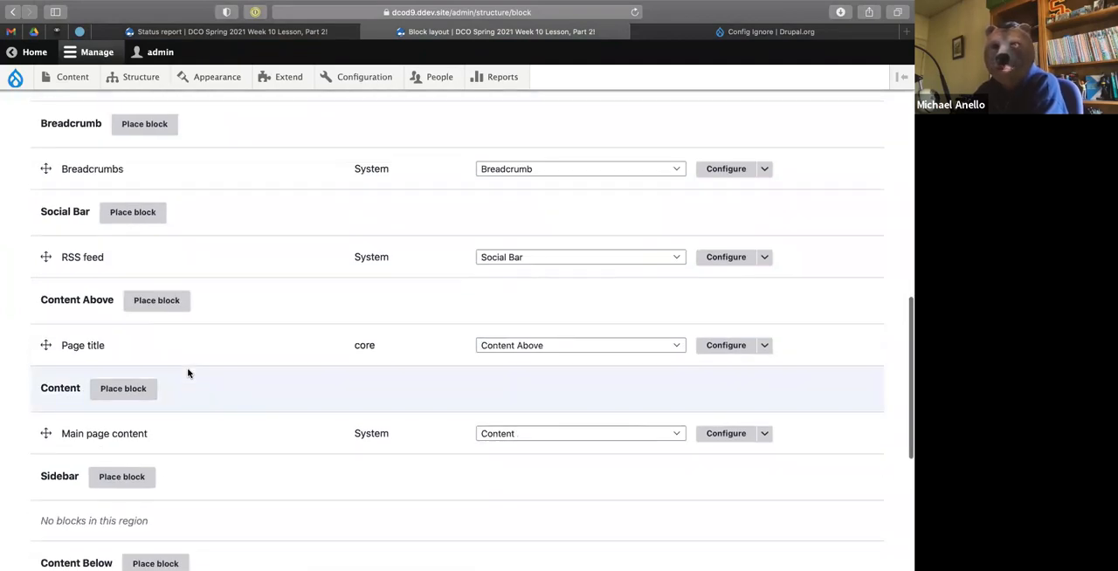
scroll(188, 374, "up", 6)
scroll(188, 374, "down", 2)
left_click_drag(45, 374, 45, 398)
scroll(44, 345, "up", 1)
left_click_drag(45, 440, 50, 370)
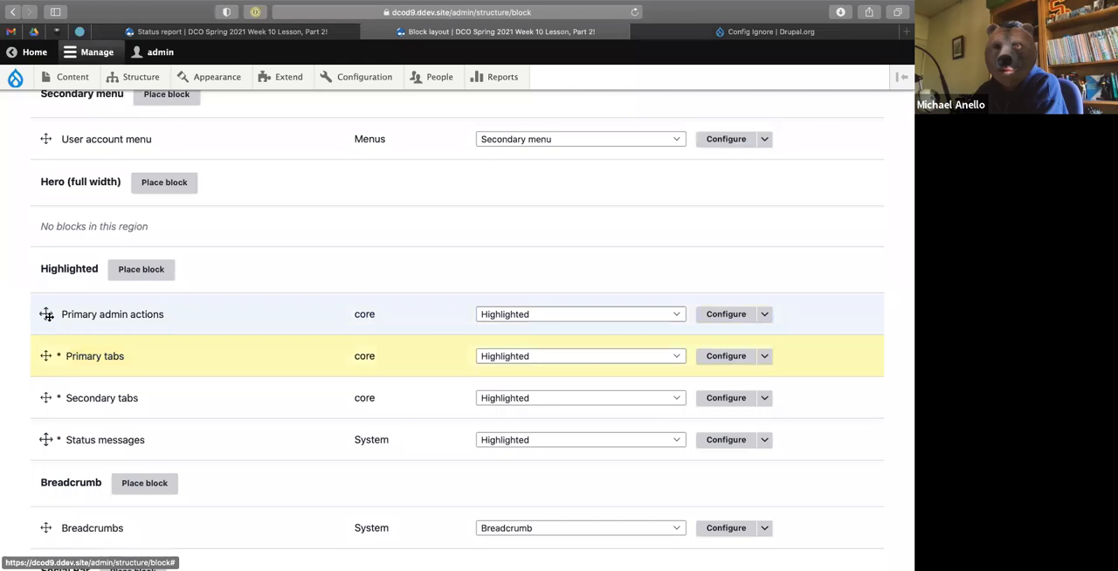
left_click_drag(45, 314, 48, 375)
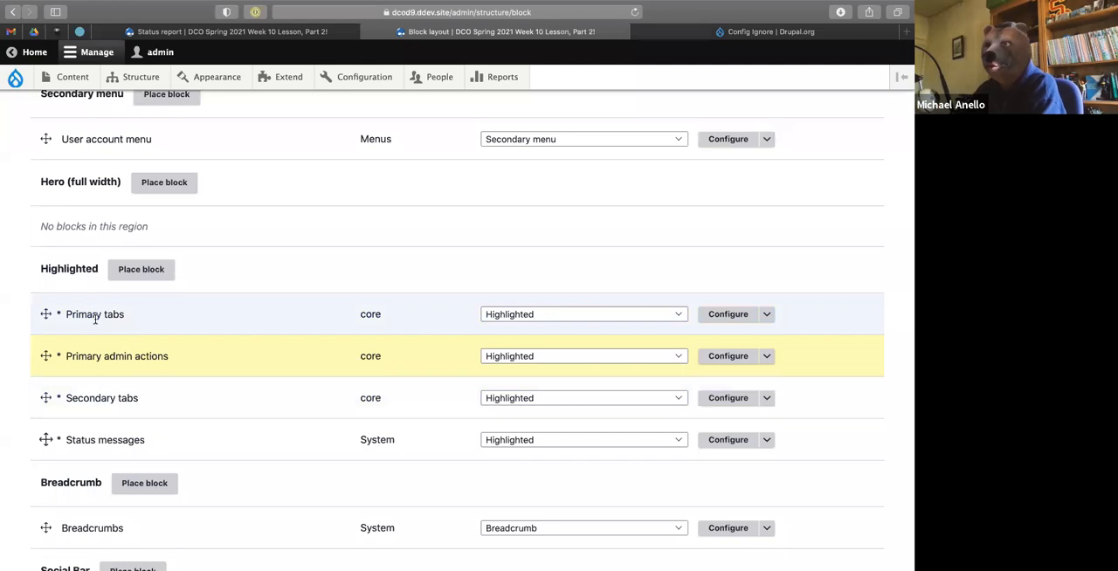
Save the new block order for the Olivero theme.
scroll(145, 386, "down", 1)
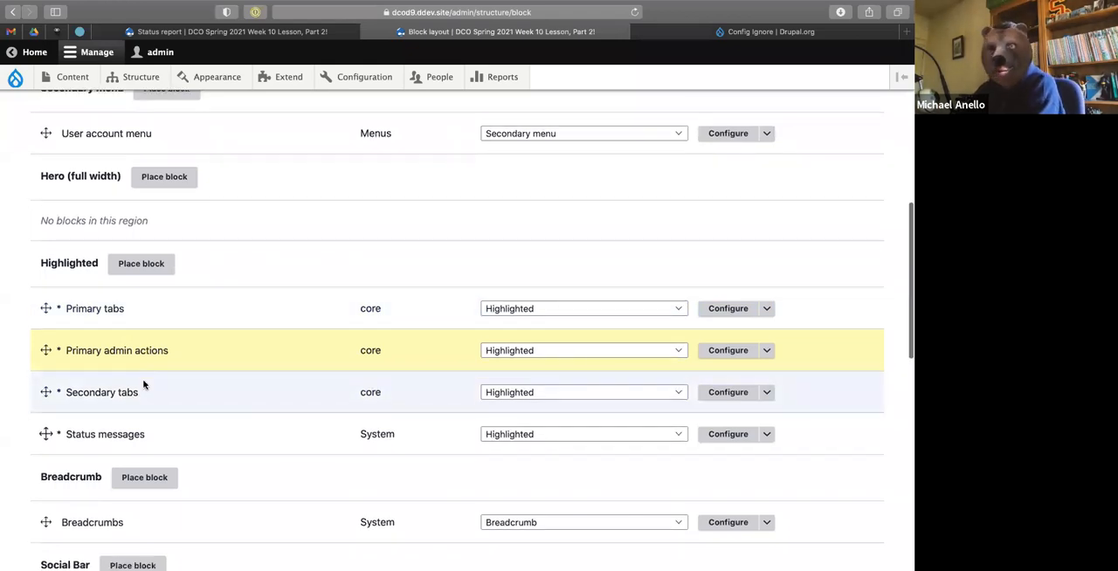
scroll(212, 409, "down", 15)
left_click(69, 490)
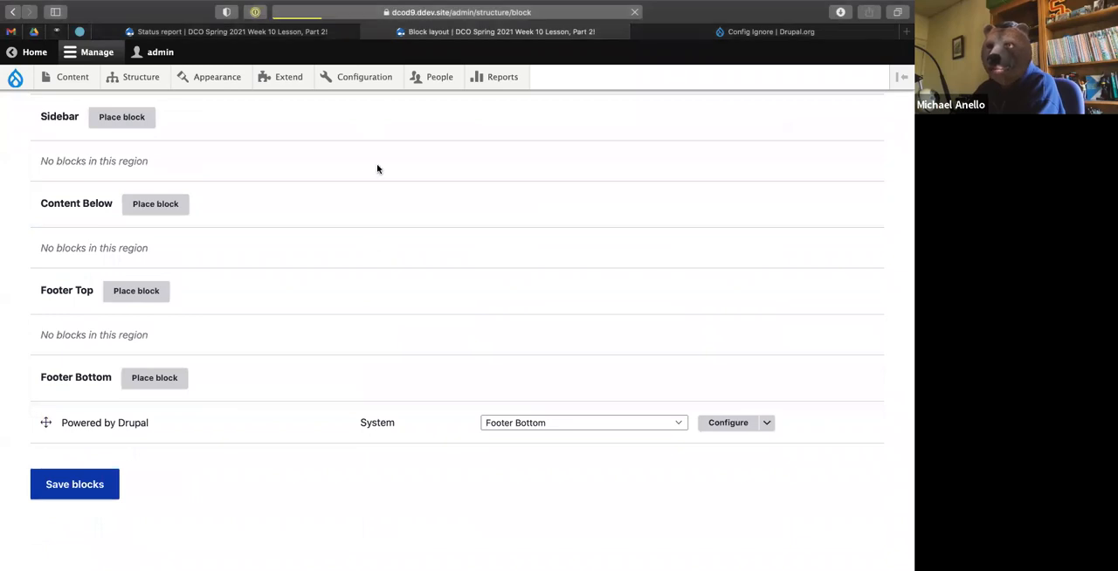
Open Configuration synchronization and view the differences for block.block.olivero_secondary_local_tasks and block.block.primary_admin_actions.
mouse_move(371, 79)
mouse_move(429, 215)
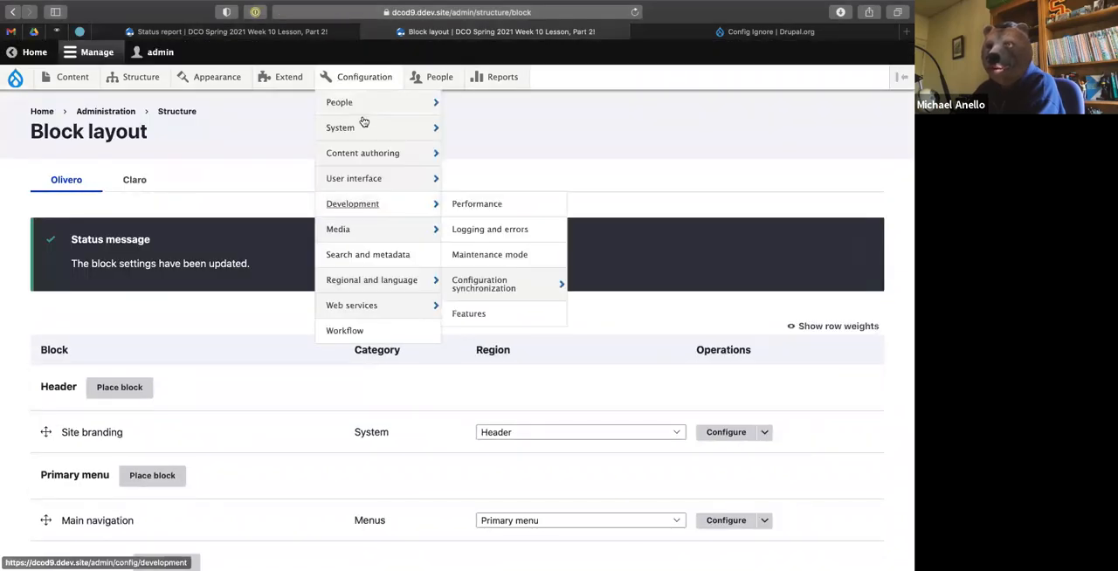
left_click(485, 291)
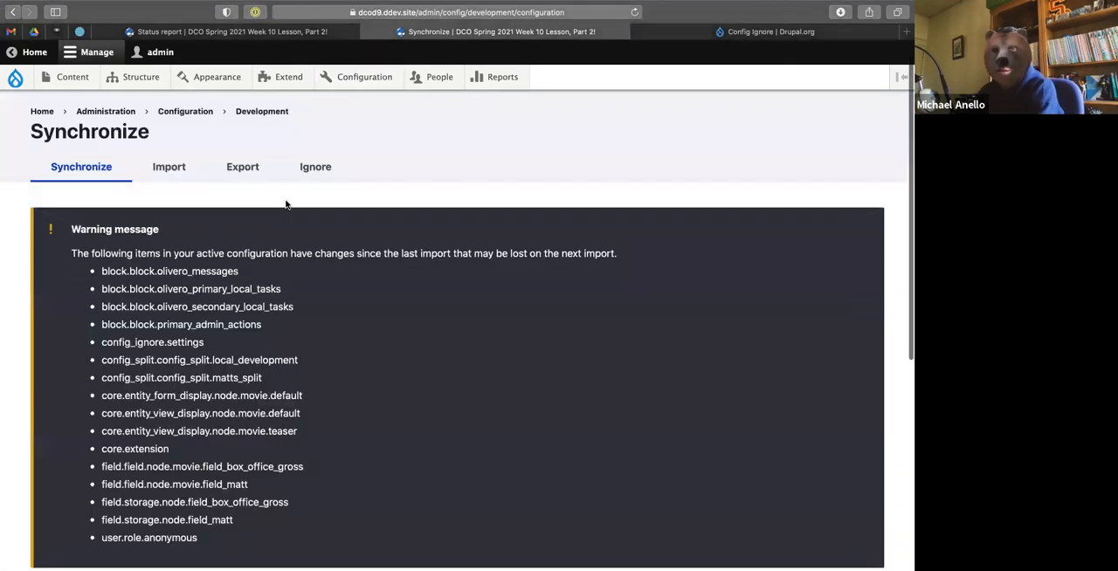
scroll(287, 205, "down", 10)
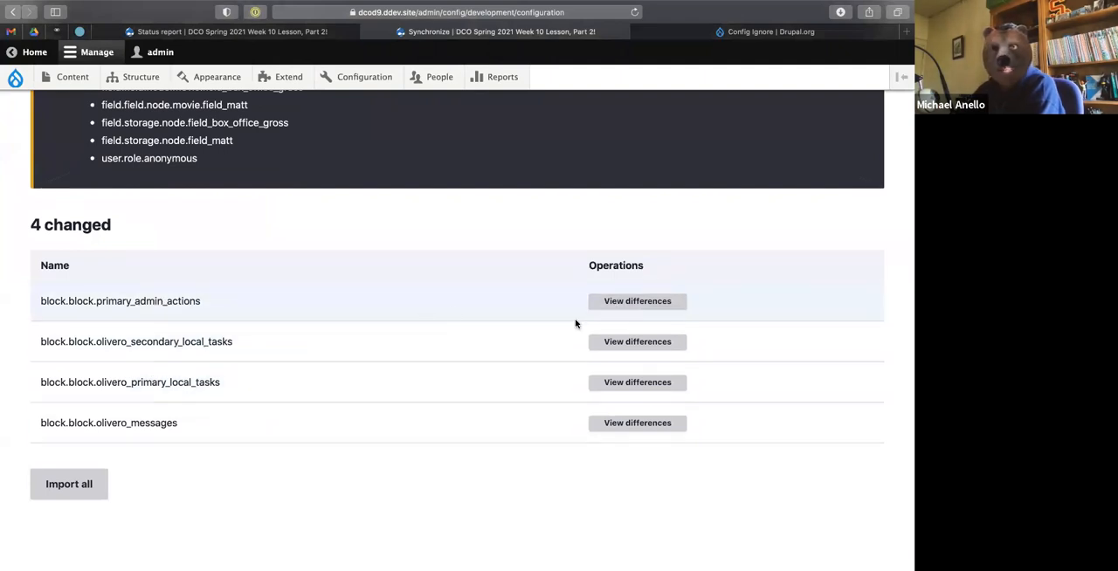
left_click(657, 344)
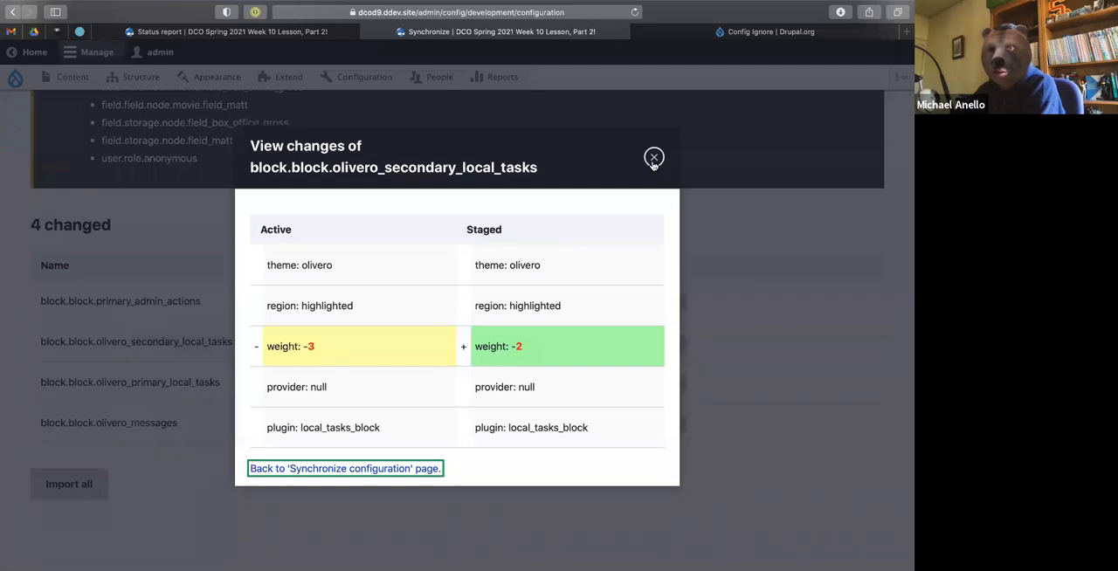
left_click(654, 160)
left_click(664, 302)
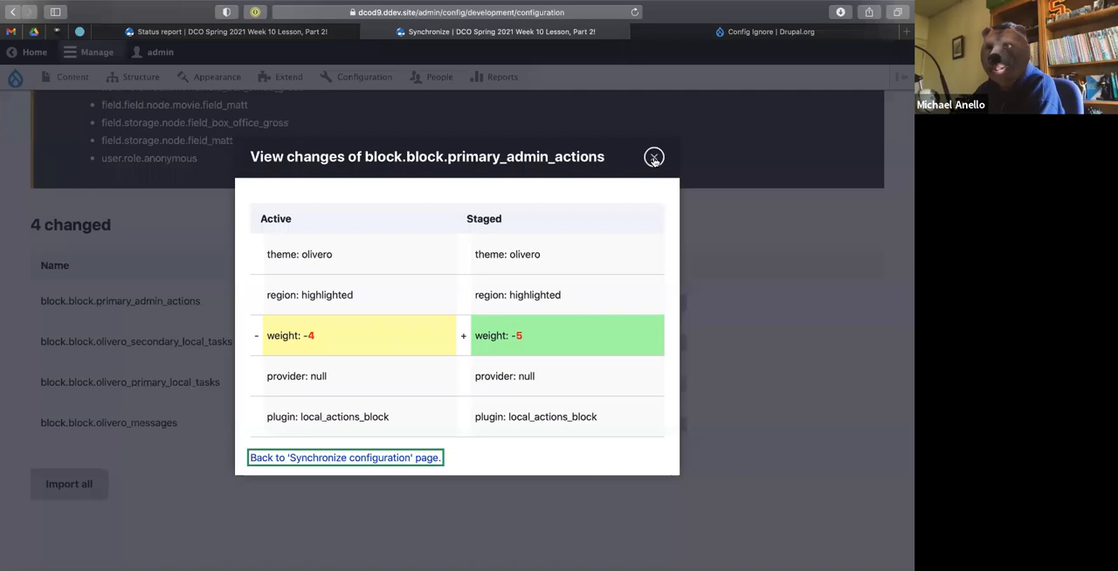
left_click(653, 158)
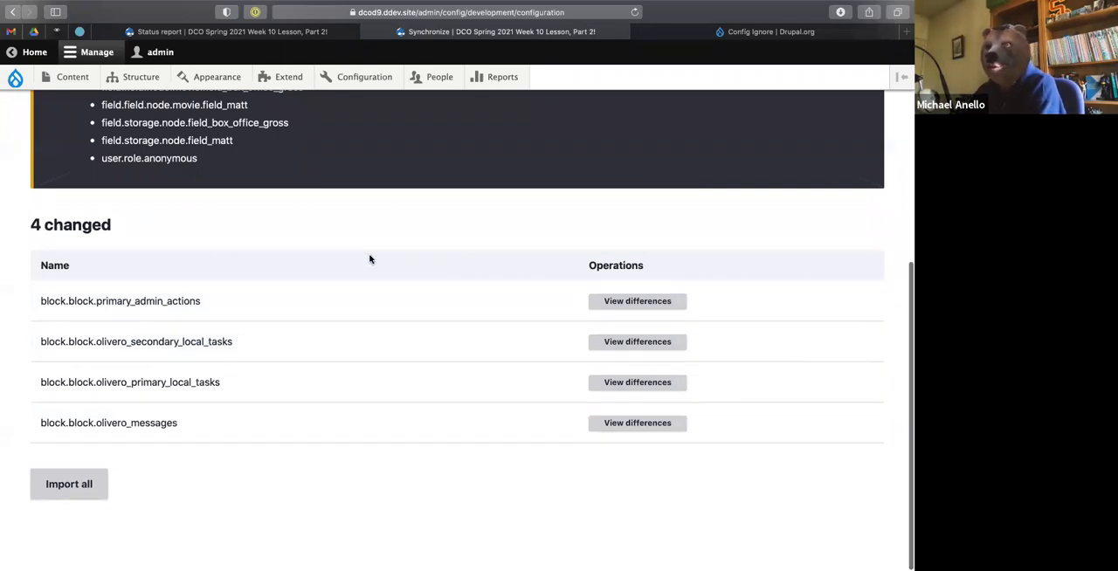
scroll(370, 259, "up", 1)
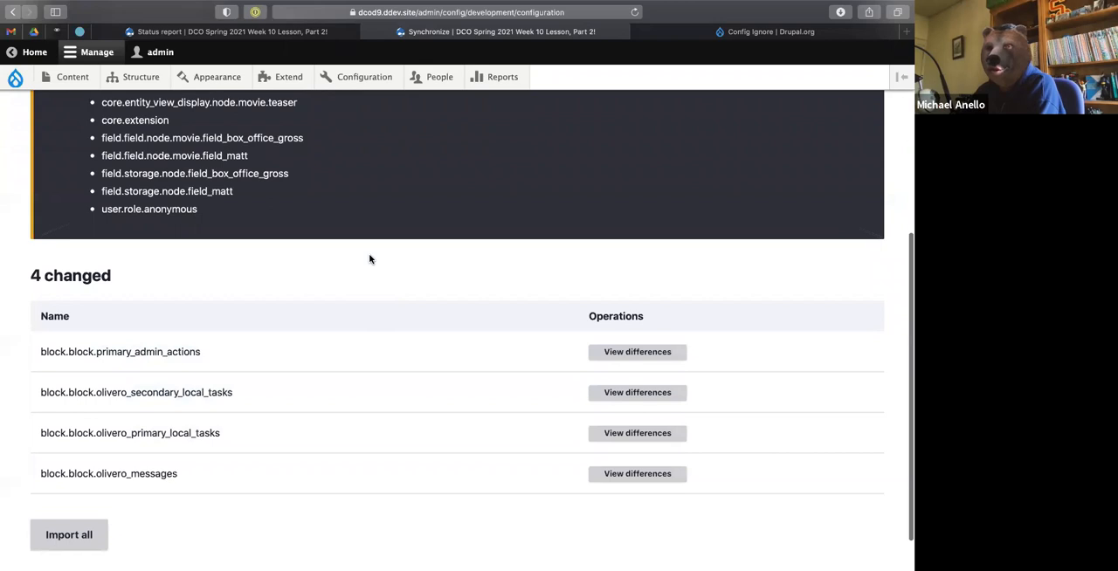
scroll(369, 258, "up", 1)
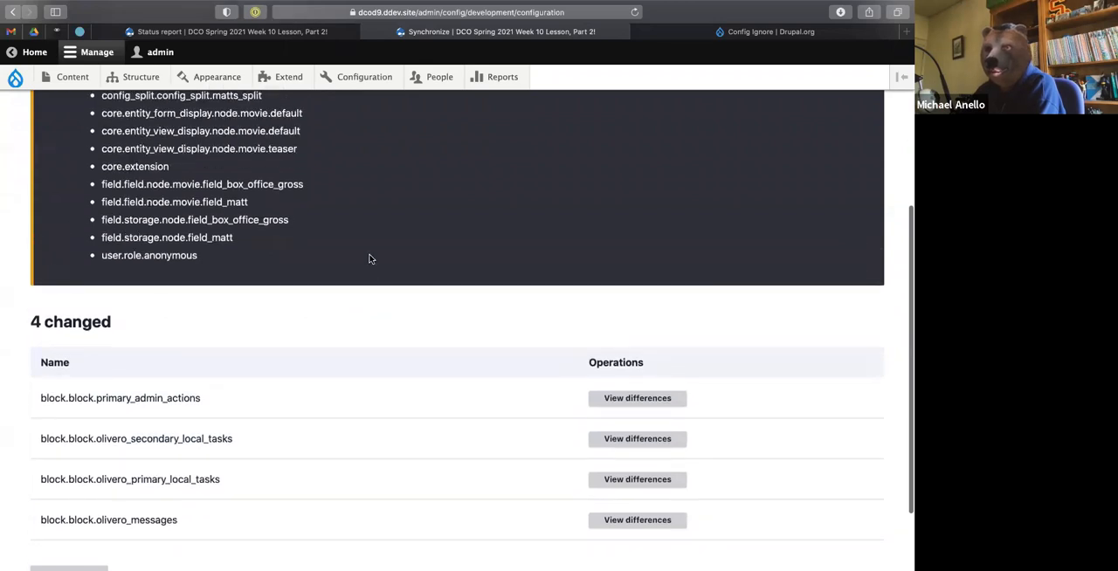
scroll(369, 258, "down", 2)
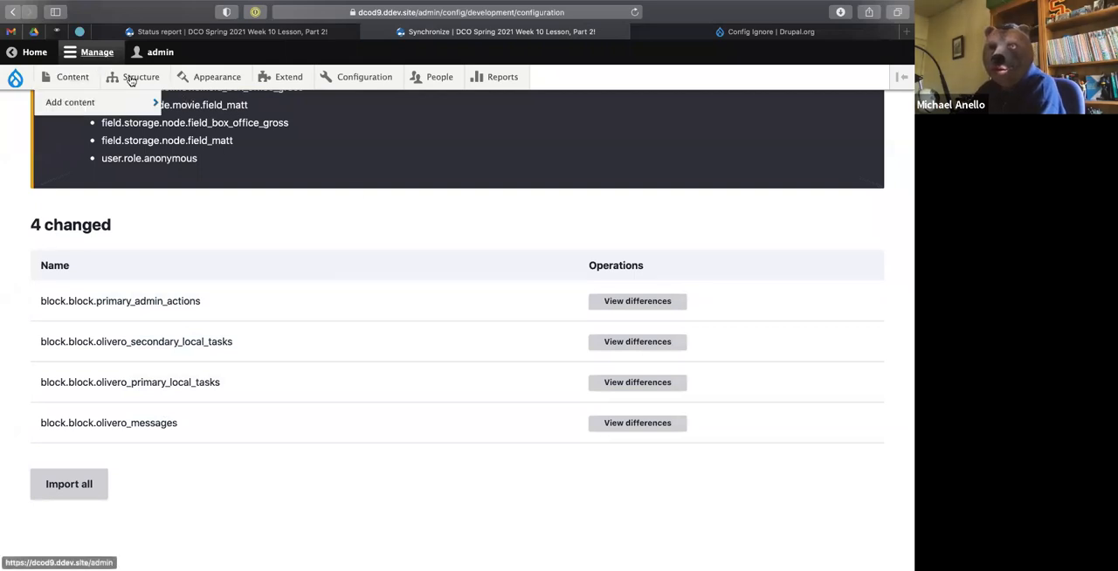
Open the Block layout page and check the terminal's output from the last configuration export.
mouse_move(133, 83)
left_click(131, 103)
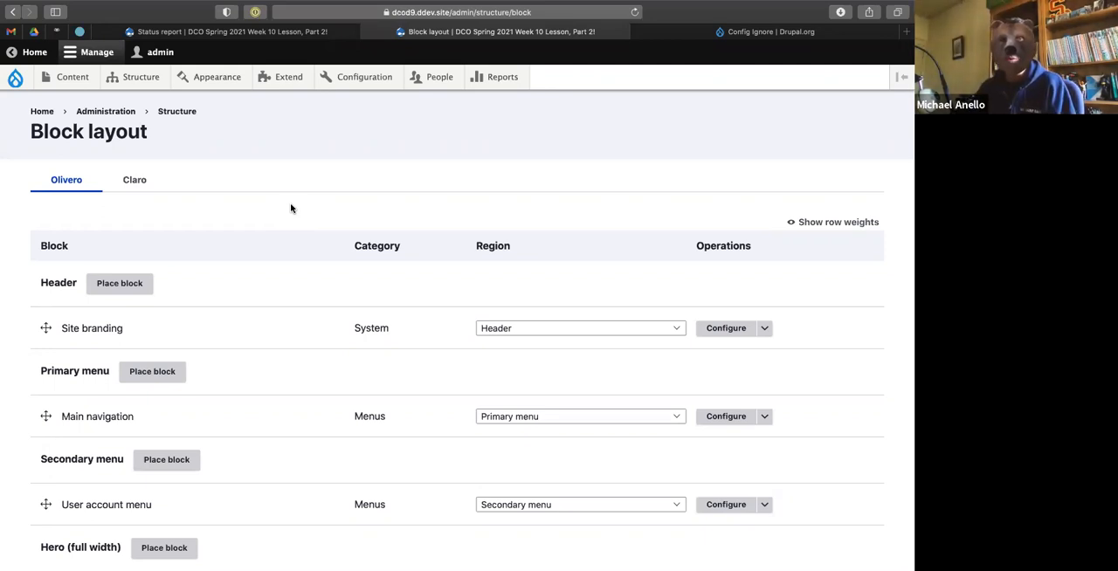
key("ctrl+Left")
key("ctrl+Right")
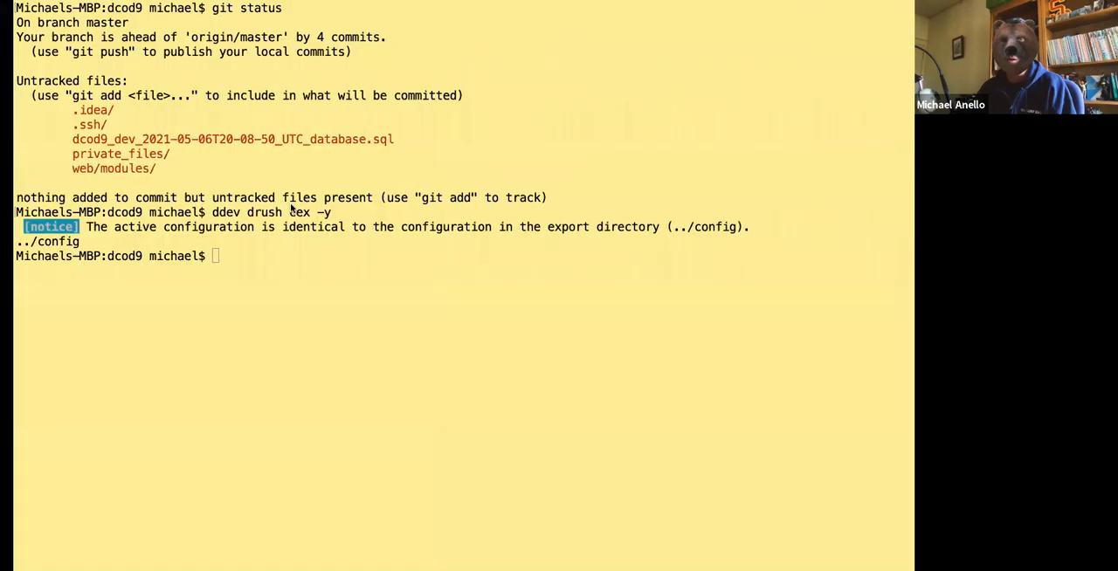
key("ctrl+Left")
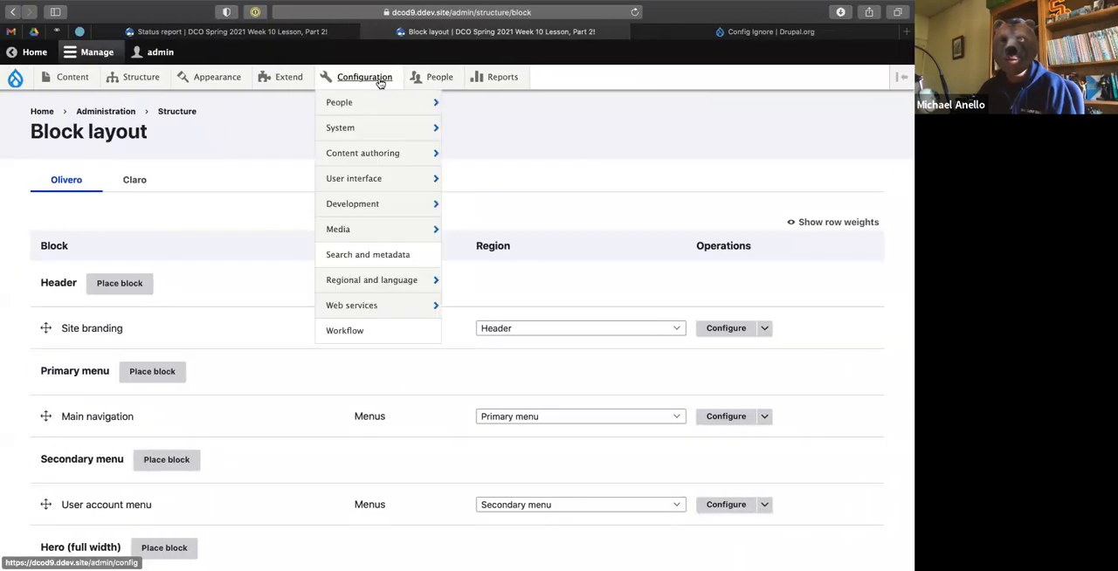
From the Status report page, open Configuration synchronization and import all the changed block configurations.
left_click(289, 36)
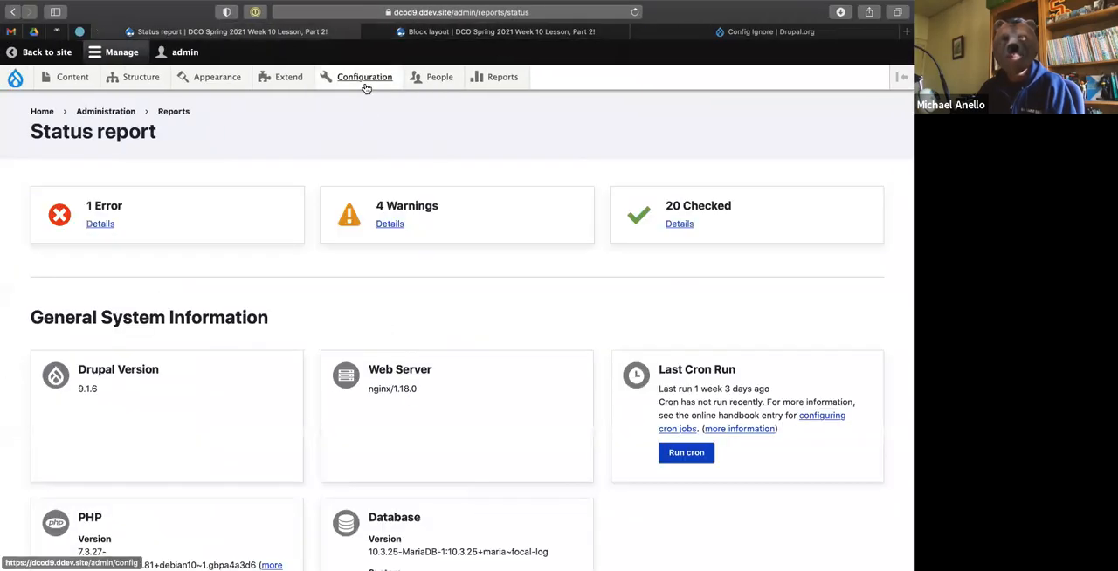
mouse_move(365, 84)
mouse_move(356, 207)
left_click(480, 283)
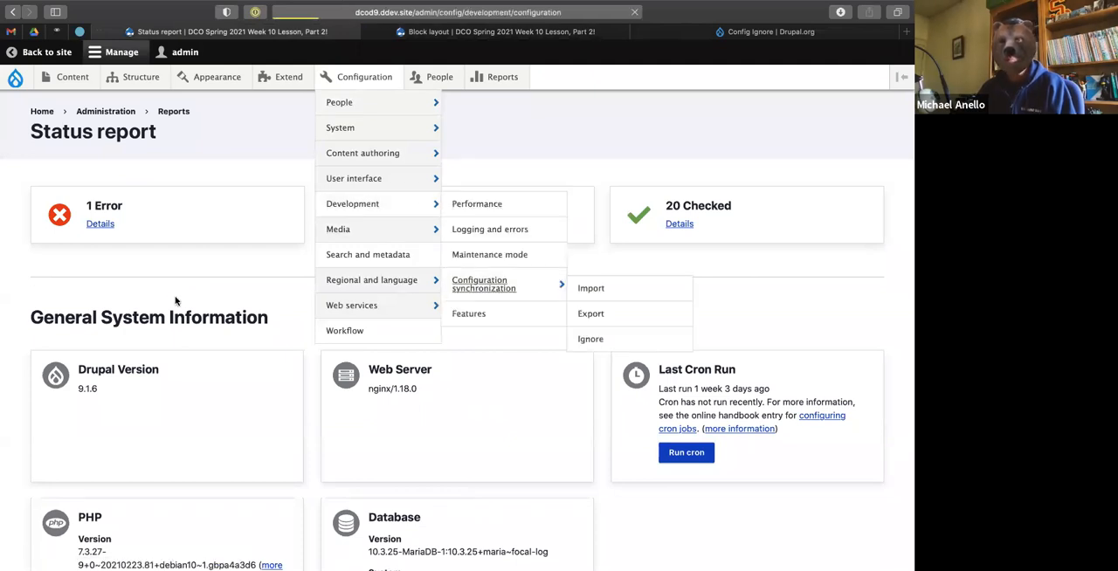
scroll(177, 301, "down", 5)
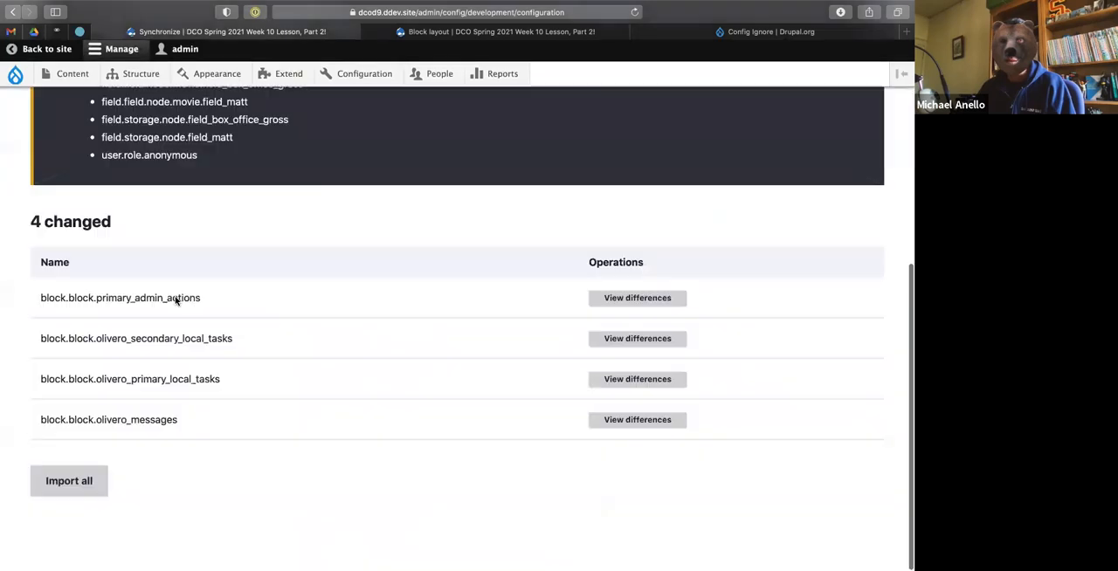
left_click(65, 493)
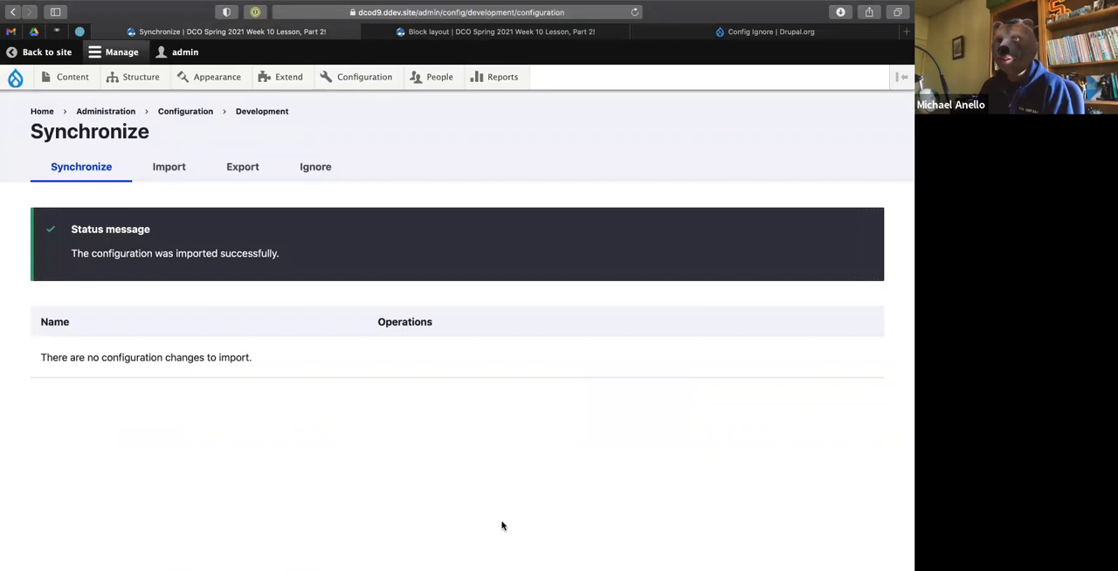
Open the Config Ignore settings page and look through the example patterns for ignoring configuration entities.
mouse_move(341, 83)
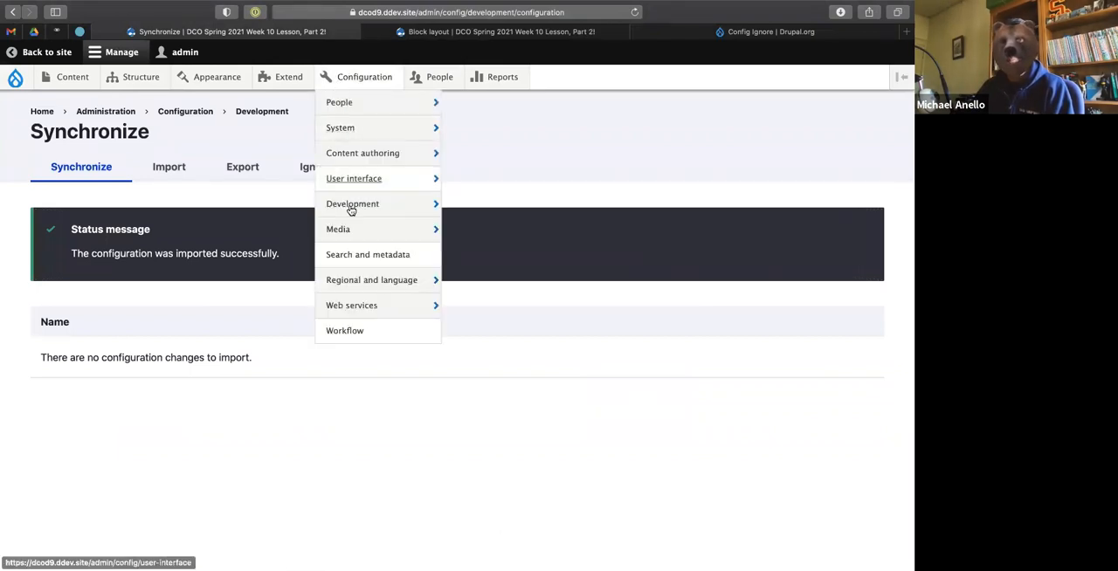
mouse_move(351, 209)
mouse_move(501, 297)
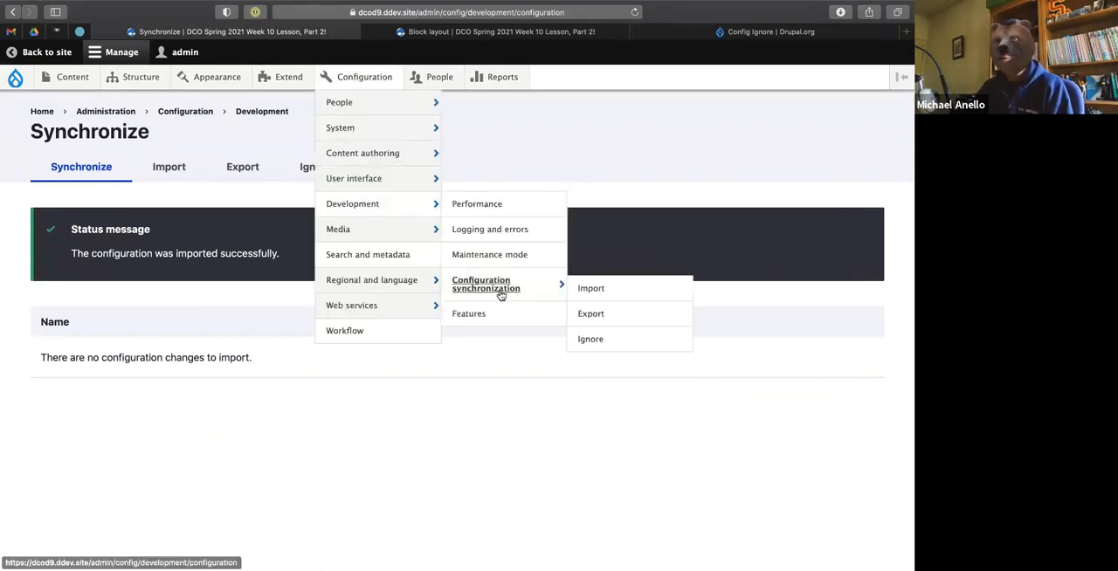
left_click(590, 341)
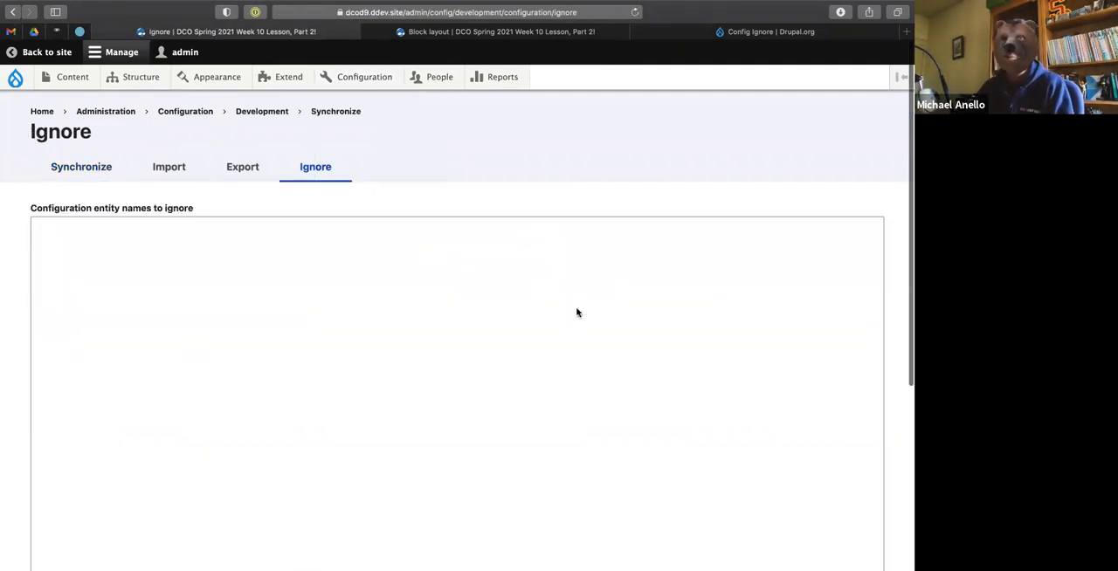
scroll(577, 313, "down", 1)
scroll(235, 302, "down", 5)
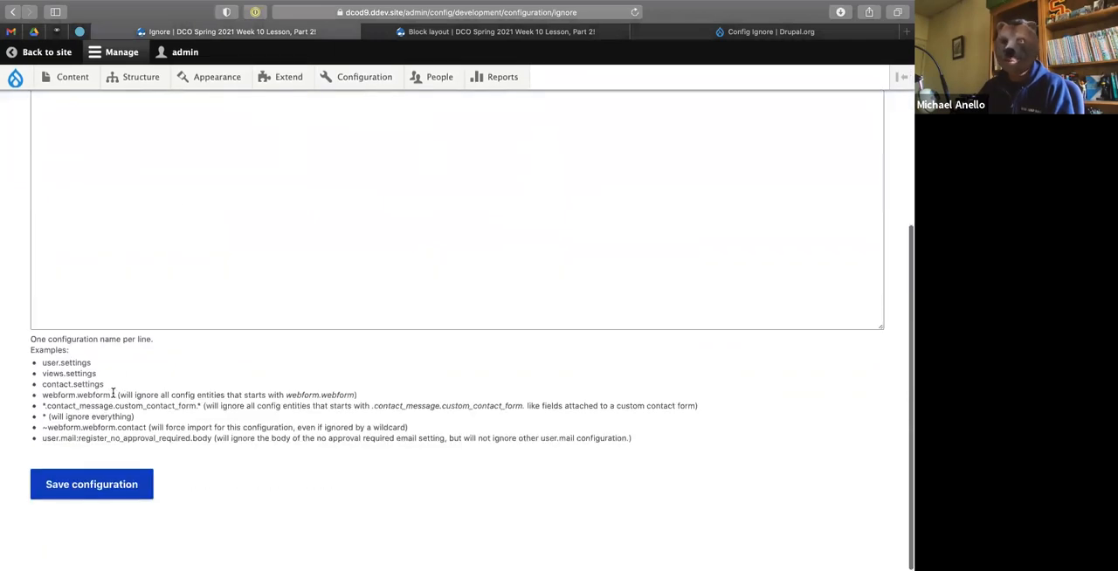
Add block.block.* to the configuration entity names to ignore and save the configuration.
scroll(194, 312, "up", 4)
key("super+equal")
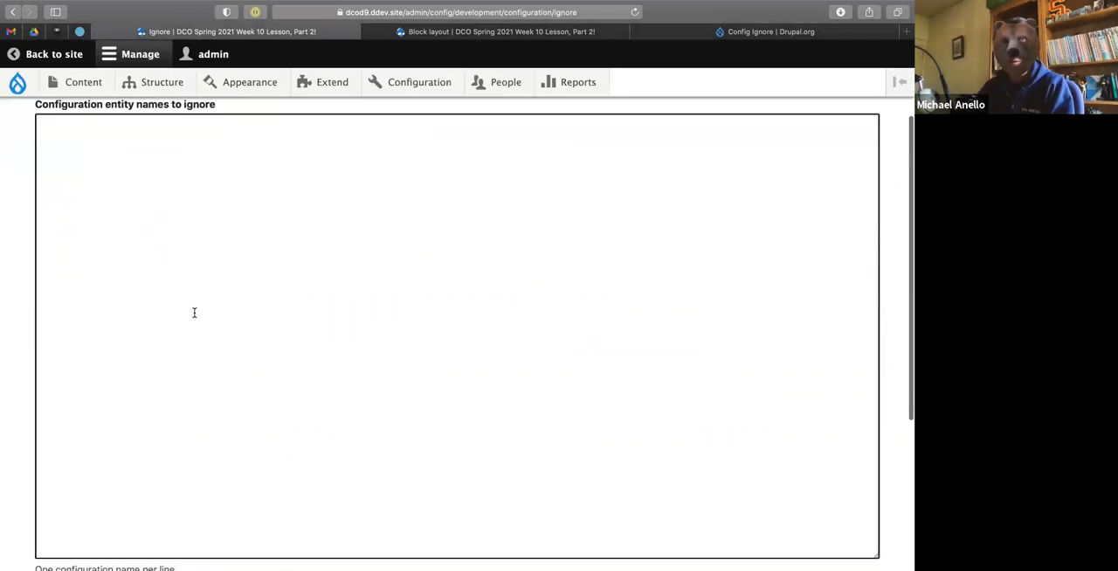
scroll(194, 311, "up", 1)
left_click(194, 311)
type("block.block.*")
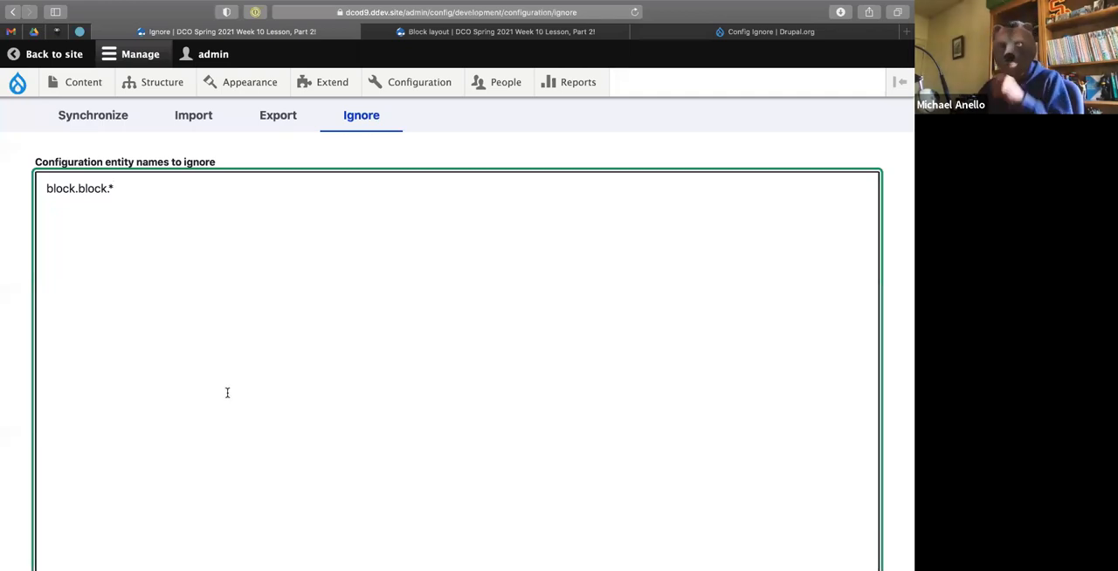
scroll(228, 393, "down", 1)
scroll(227, 394, "down", 5)
left_click(137, 472)
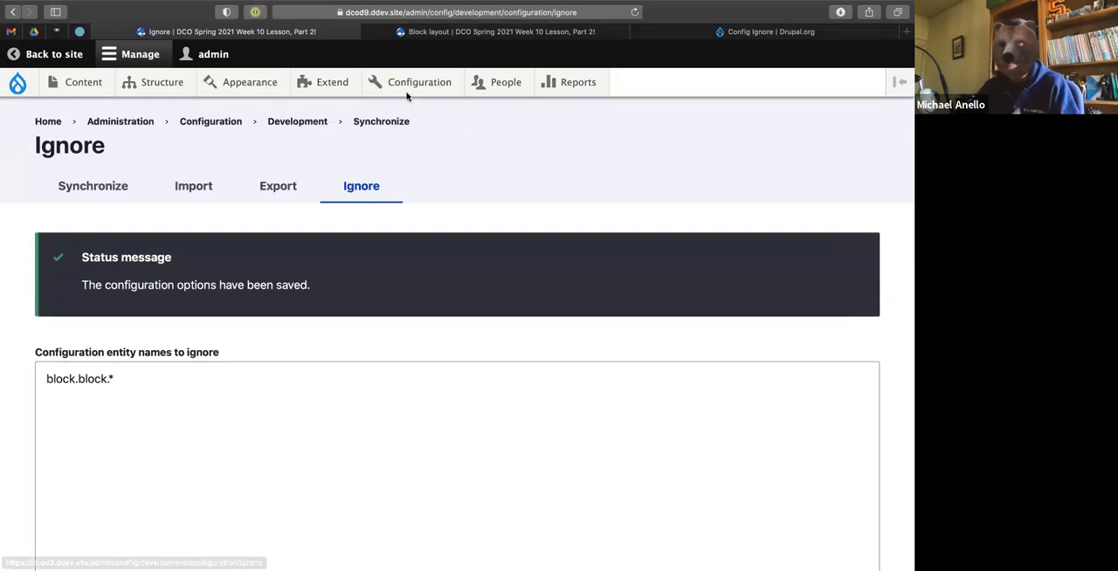
Return to Configuration synchronization and examine the differences for config_ignore.settings.
mouse_move(410, 94)
mouse_move(407, 229)
left_click(544, 321)
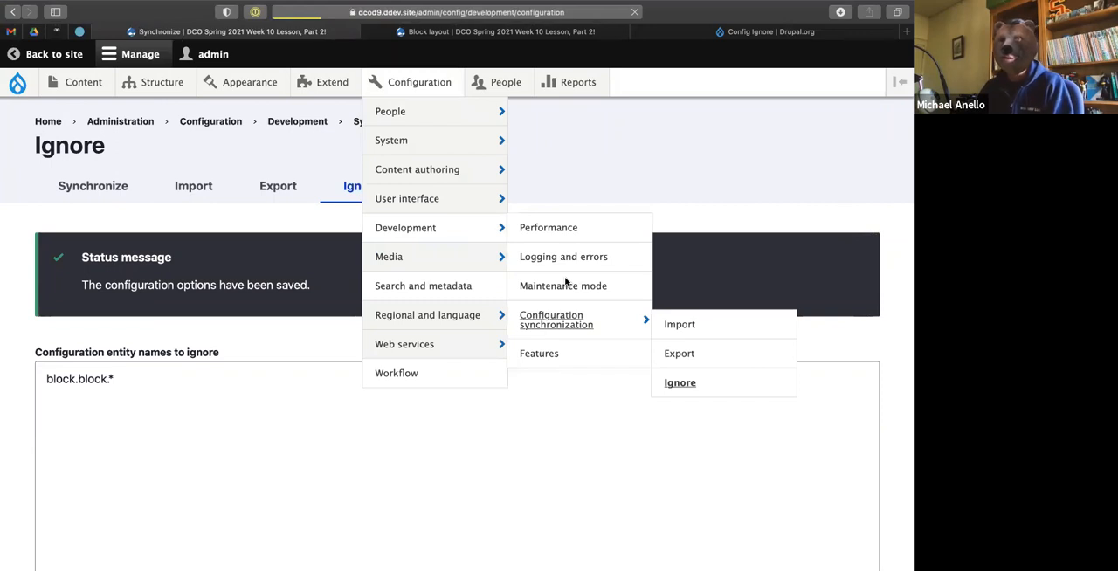
scroll(79, 422, "down", 1)
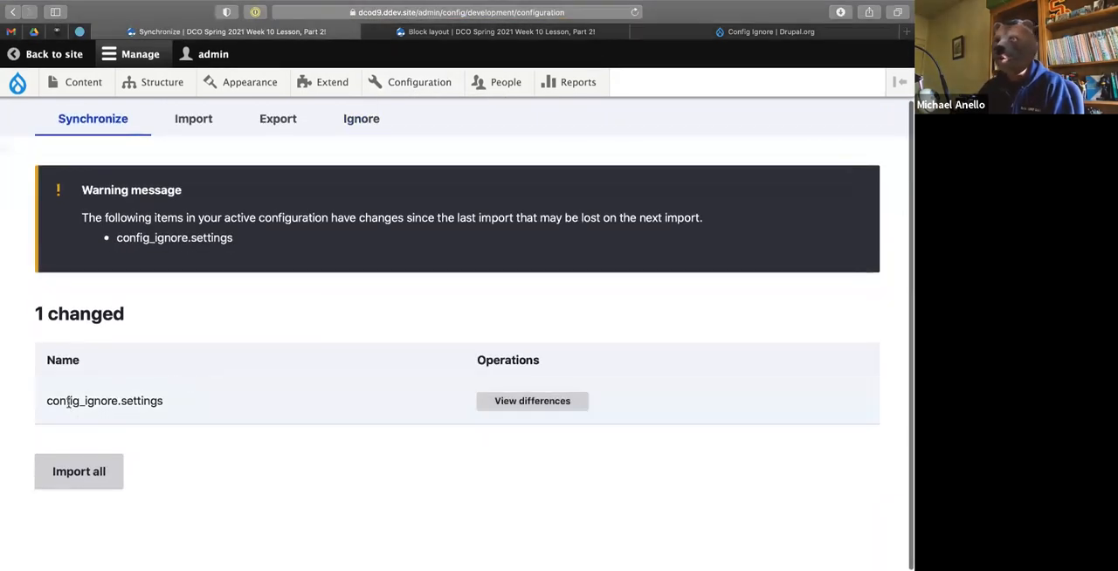
left_click(504, 404)
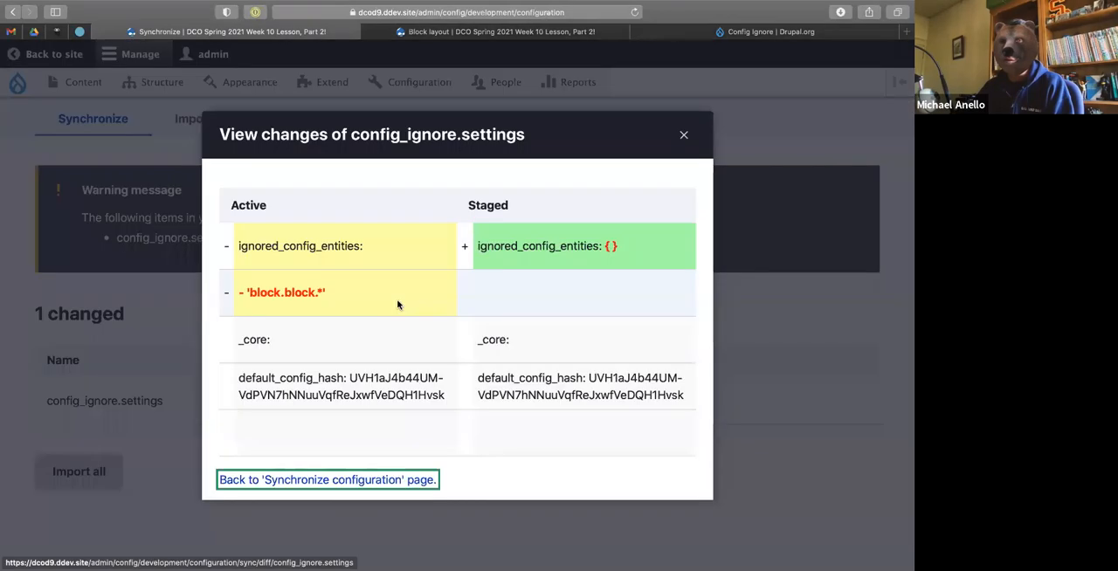
left_click_drag(253, 295, 358, 297)
left_click(358, 297)
left_click(684, 137)
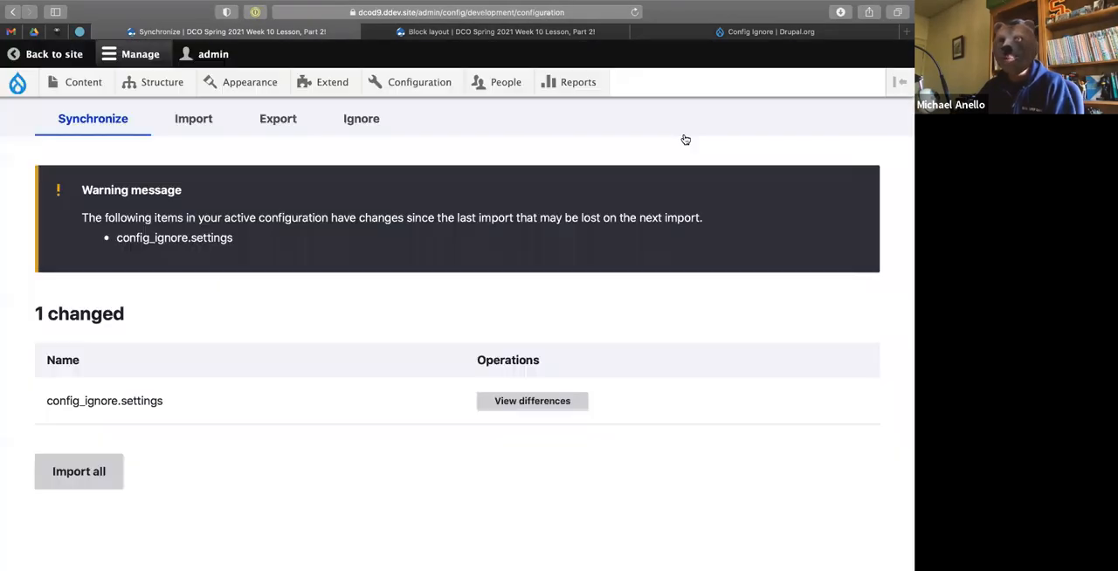
On the Block layout page, reorder the Highlighted blocks as Primary admin actions, Secondary tabs, Status messages, Primary tabs.
left_click(513, 34)
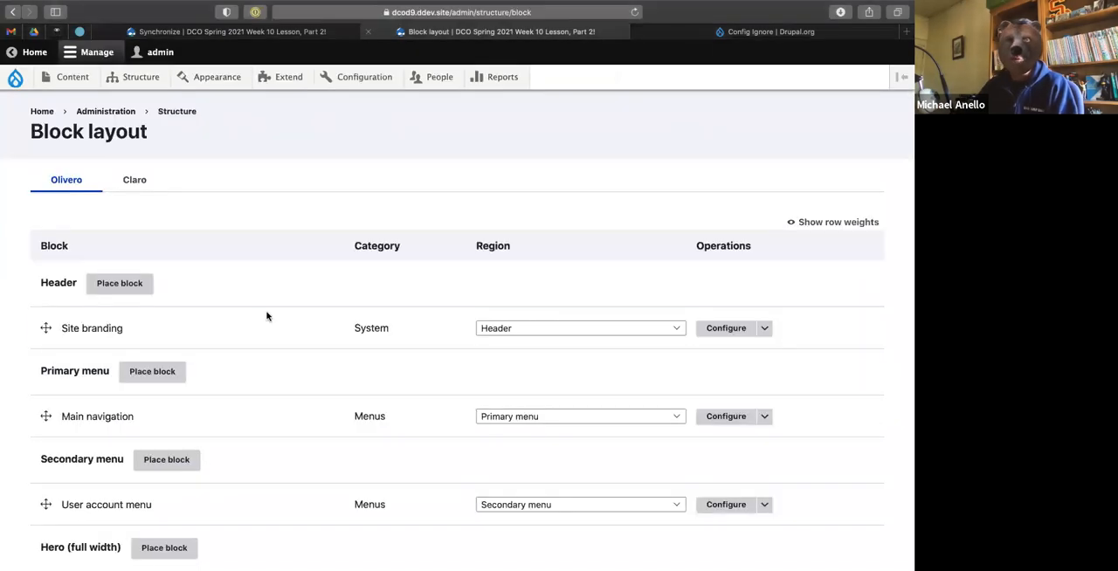
scroll(268, 314, "down", 5)
left_click_drag(46, 220, 43, 307)
left_click_drag(46, 367, 41, 289)
left_click_drag(45, 327, 46, 369)
left_click_drag(46, 331, 51, 278)
scroll(113, 232, "up", 2)
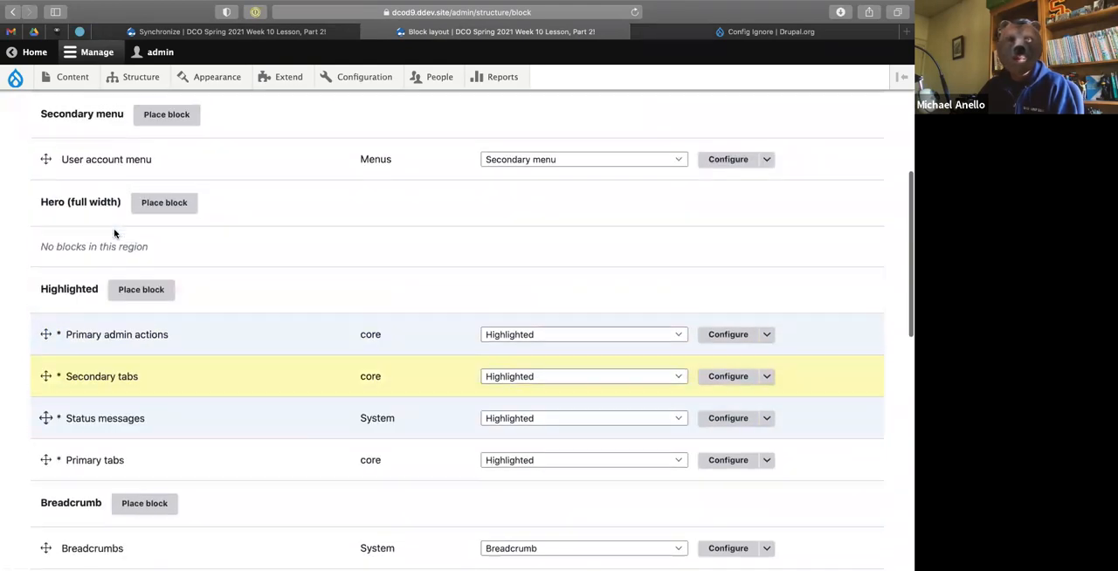
Open the list of blocks that can be placed in the Sidebar region and filter it for "who".
scroll(114, 234, "down", 10)
scroll(113, 236, "down", 5)
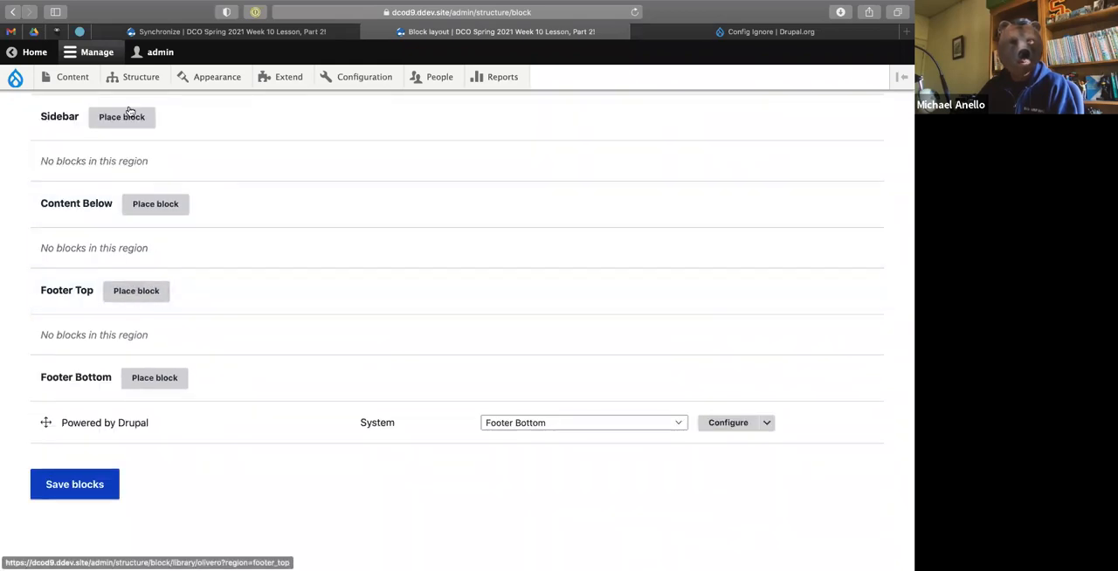
scroll(122, 238, "up", 3)
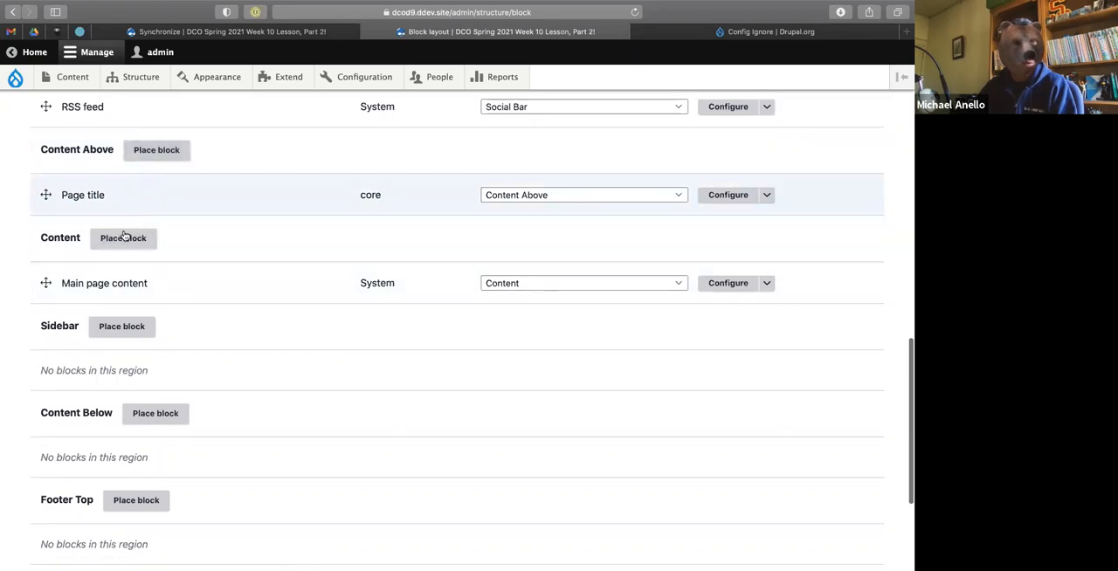
left_click(120, 328)
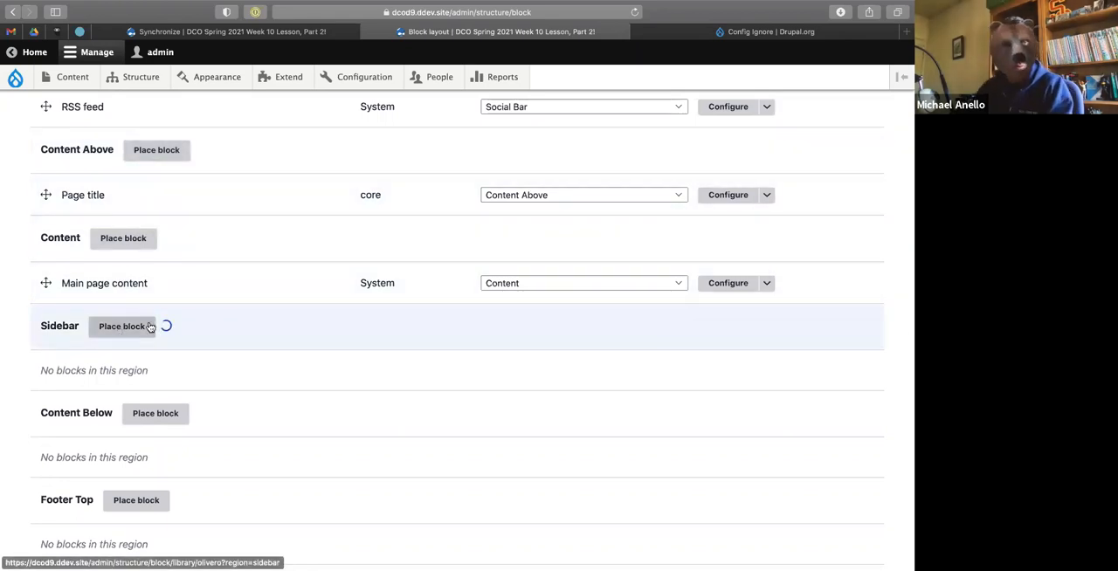
left_click(355, 157)
type("show")
key("BackSpace")
key("BackSpace")
key("BackSpace")
key("BackSpace")
type("who")
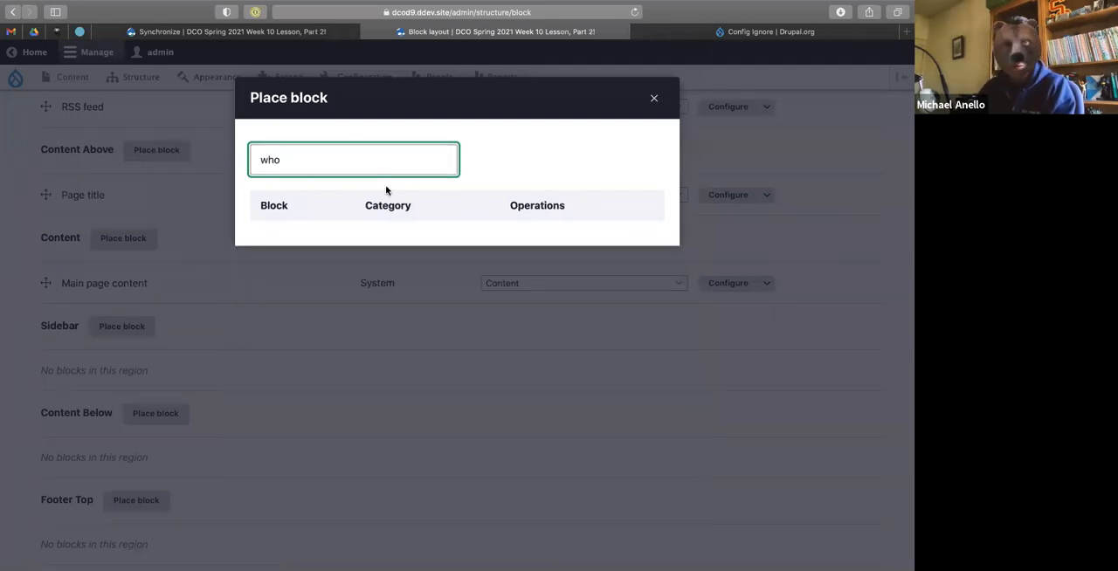
key("BackSpace")
key("BackSpace")
key("BackSpace")
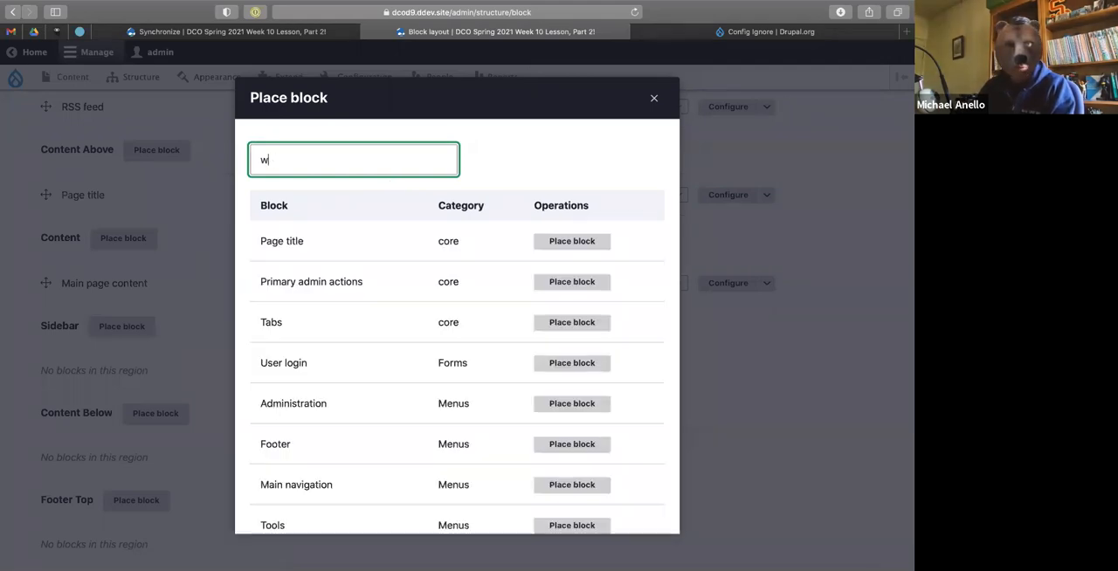
Place the Syndicate block in the Sidebar region with its default settings and save the block layout.
scroll(418, 380, "down", 5)
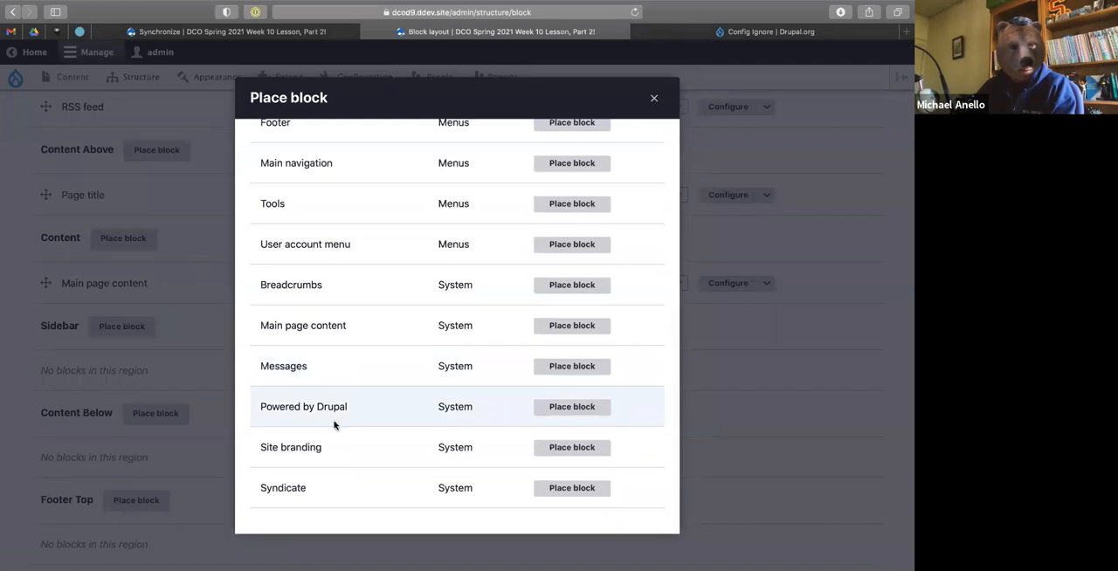
left_click(571, 494)
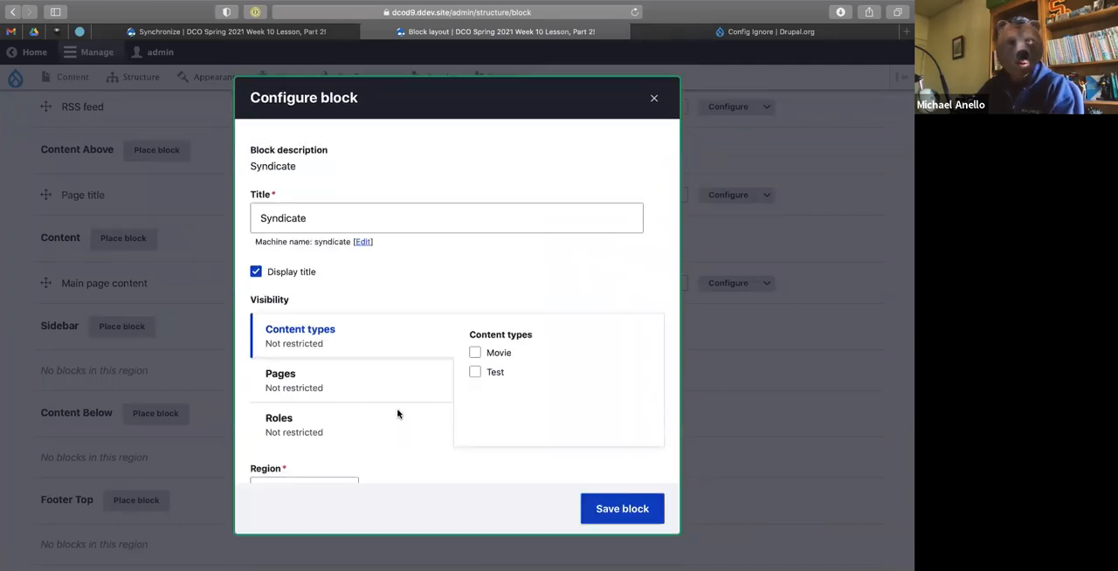
left_click(603, 511)
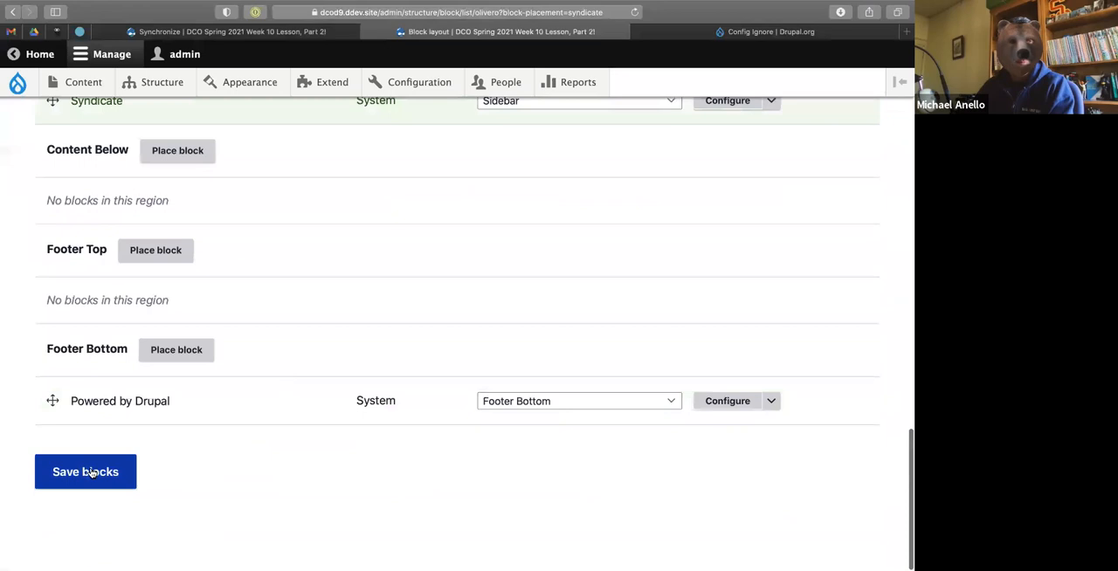
left_click(91, 473)
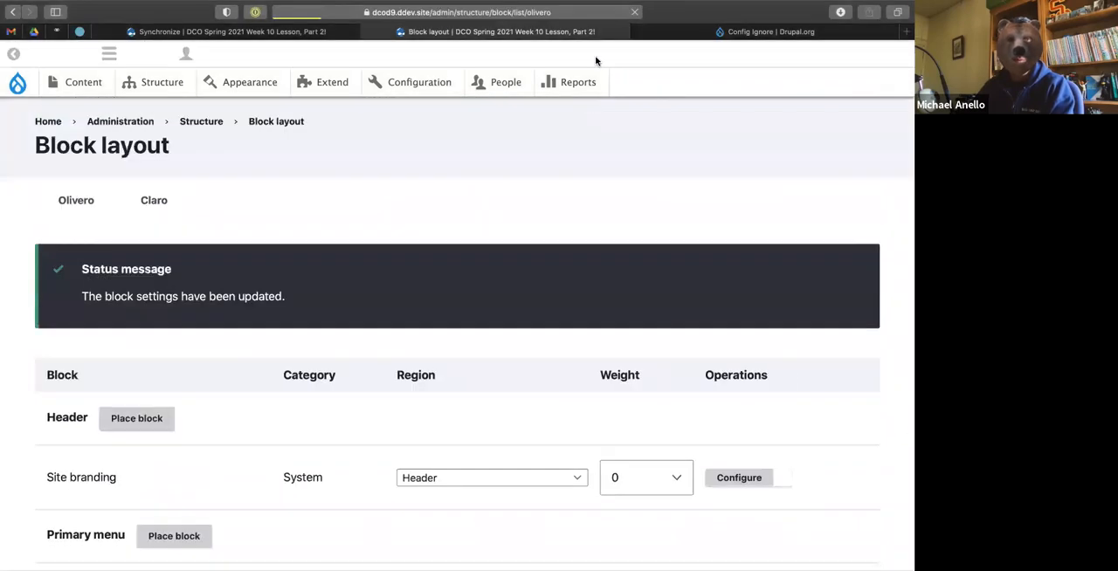
Reload the Synchronize page, review the changed and ignored configuration entities, and return to the Block layout page.
left_click(265, 33)
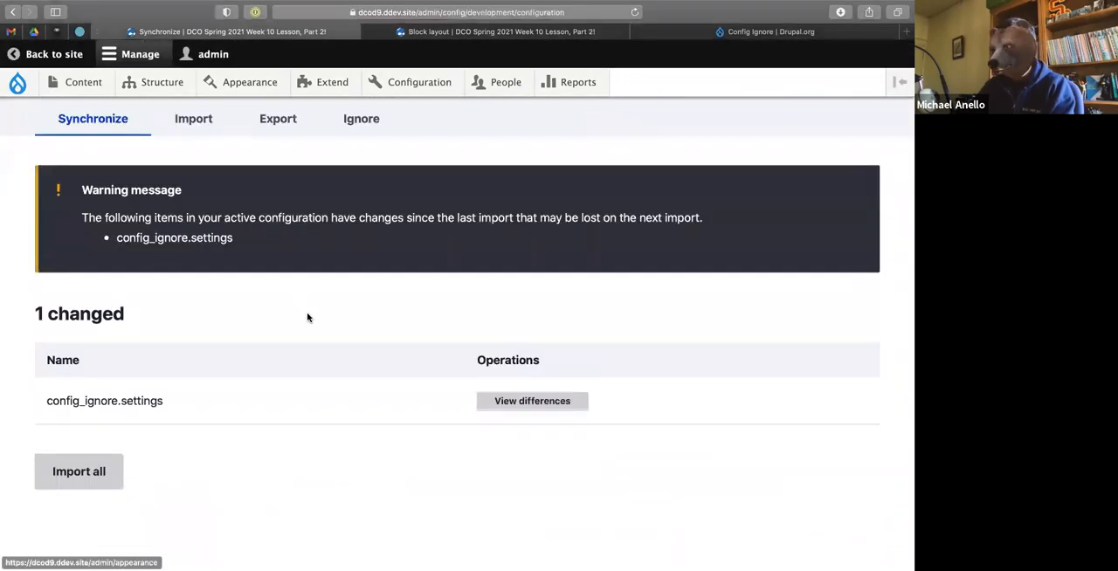
key("super+r")
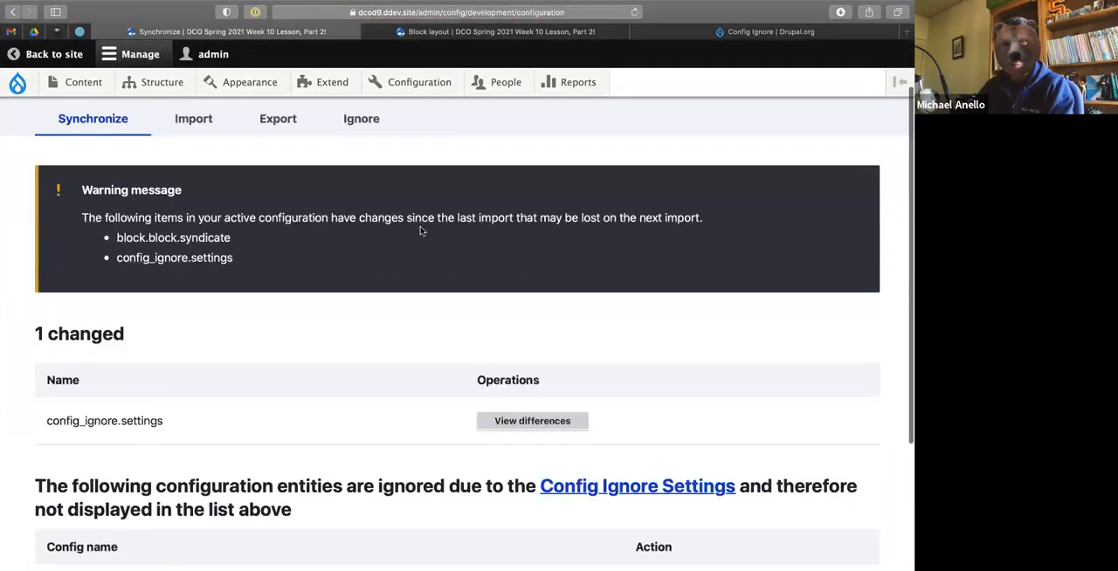
scroll(420, 231, "down", 5)
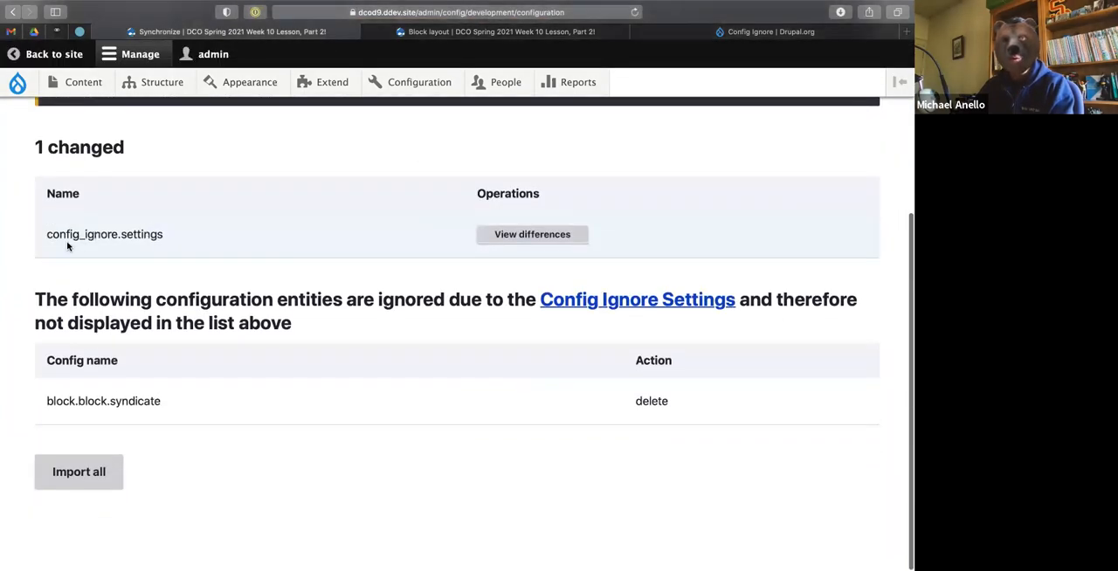
left_click_drag(67, 234, 182, 236)
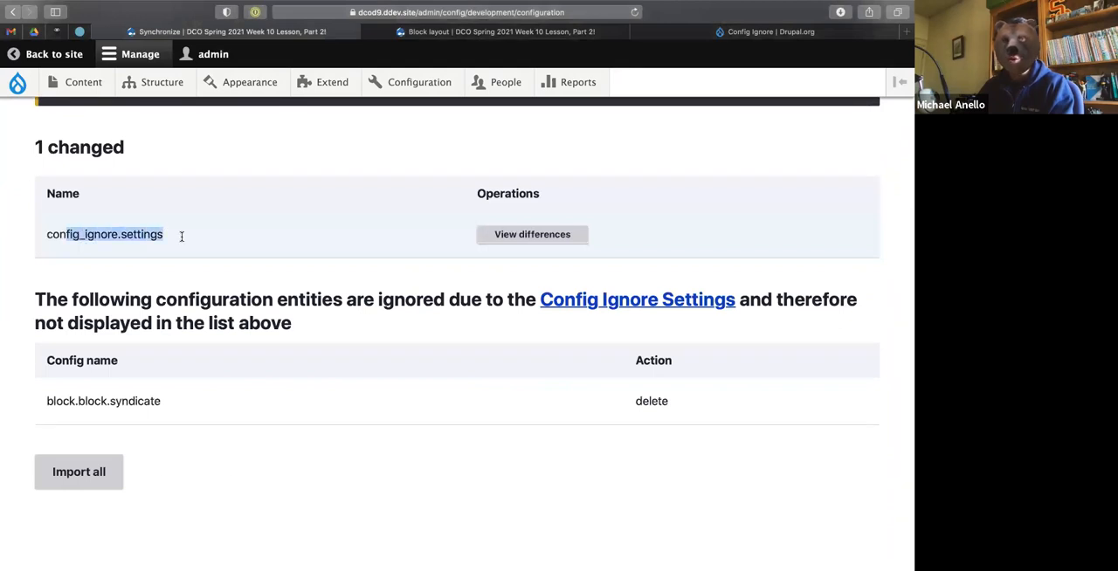
left_click(264, 247)
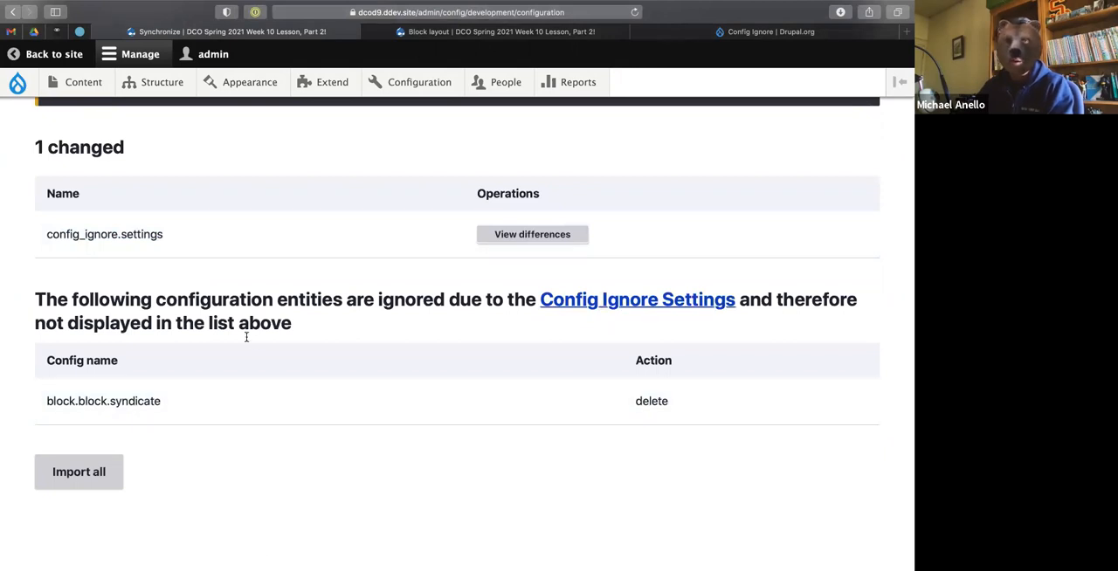
left_click(568, 34)
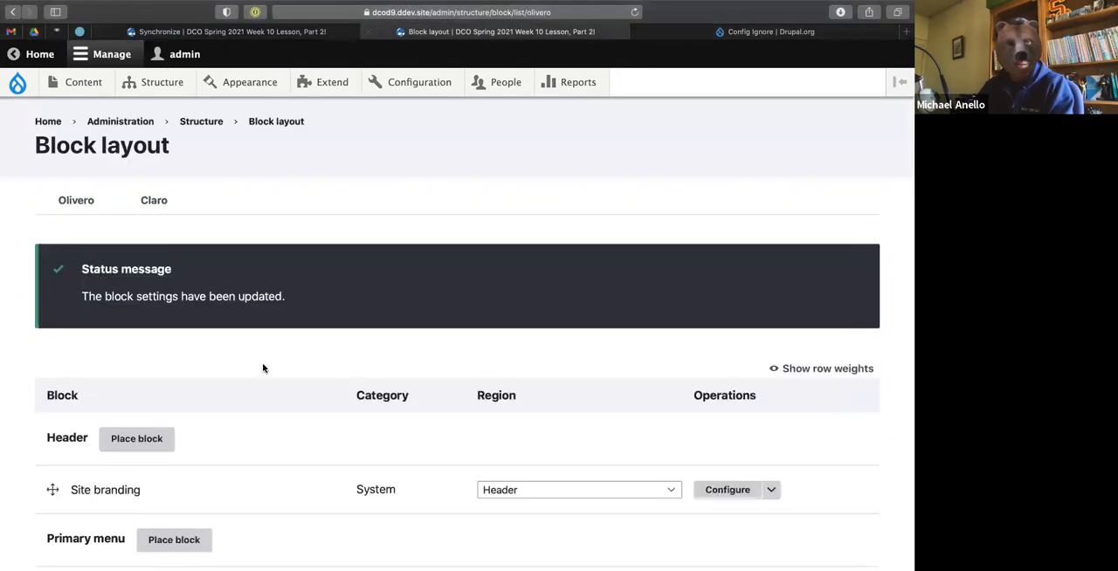
Reorder the Highlighted blocks as Primary tabs, Status messages, Secondary tabs, Primary admin actions, and save the block layout.
scroll(262, 367, "down", 10)
scroll(262, 363, "up", 2)
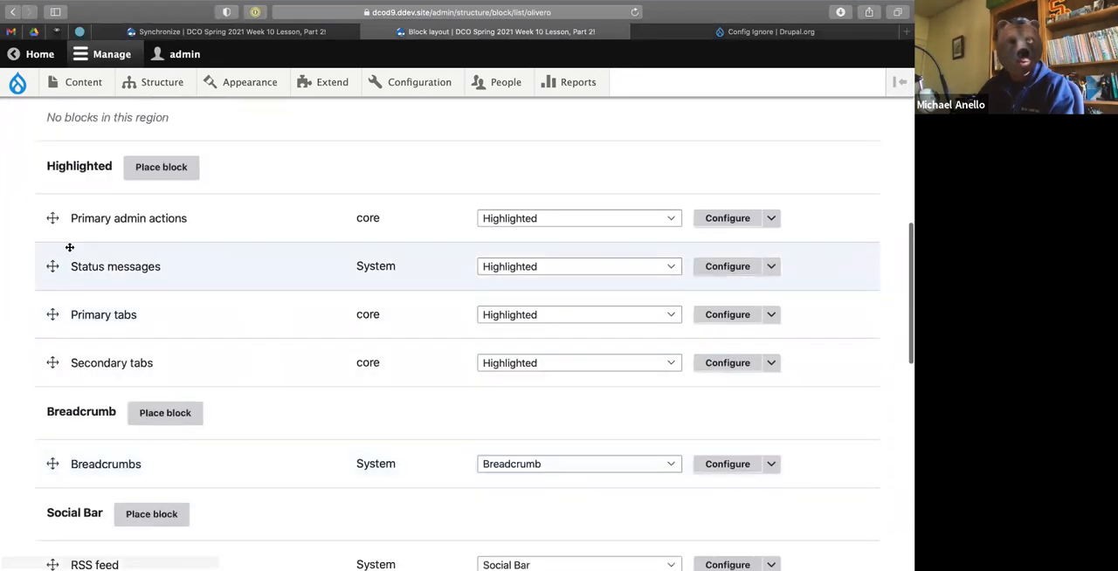
left_click_drag(51, 218, 50, 314)
left_click_drag(51, 390, 52, 351)
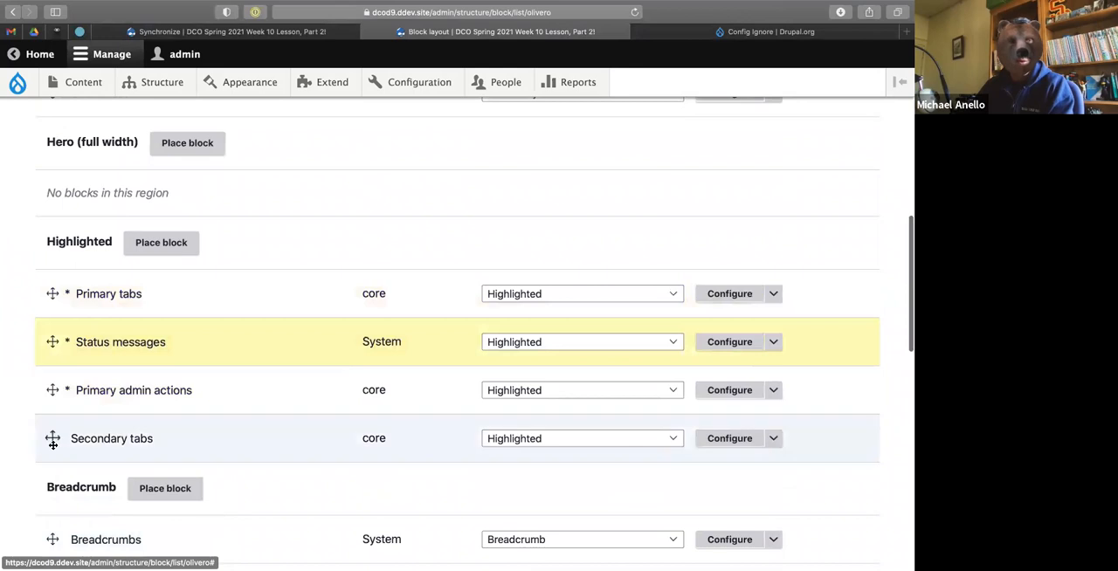
left_click_drag(52, 443, 53, 390)
scroll(175, 428, "down", 15)
left_click(87, 478)
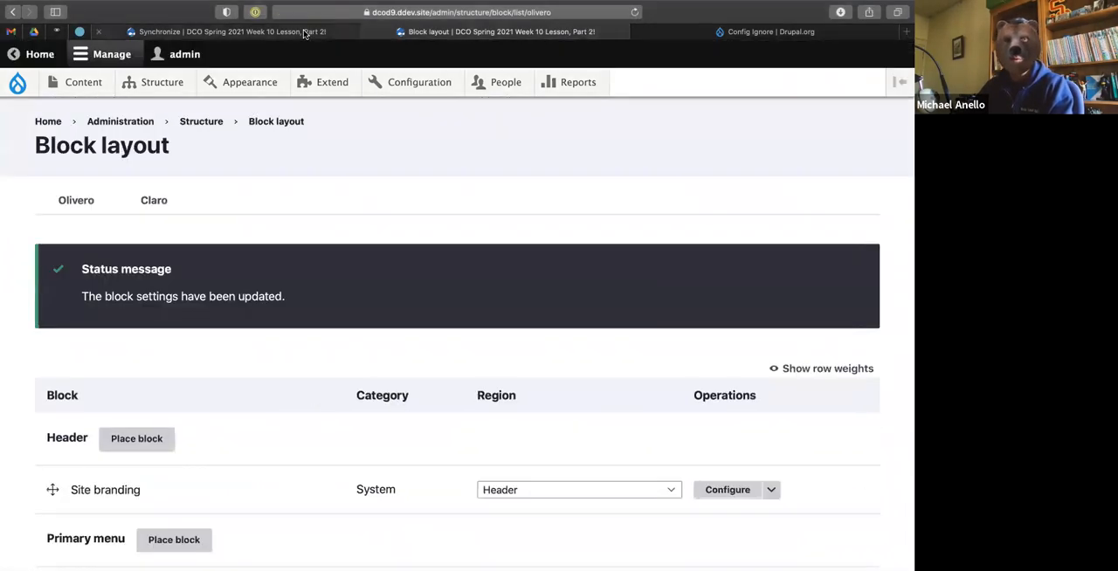
Reload the Synchronize page and examine the changed configuration and the entities ignored due to the Config Ignore settings.
left_click(304, 32)
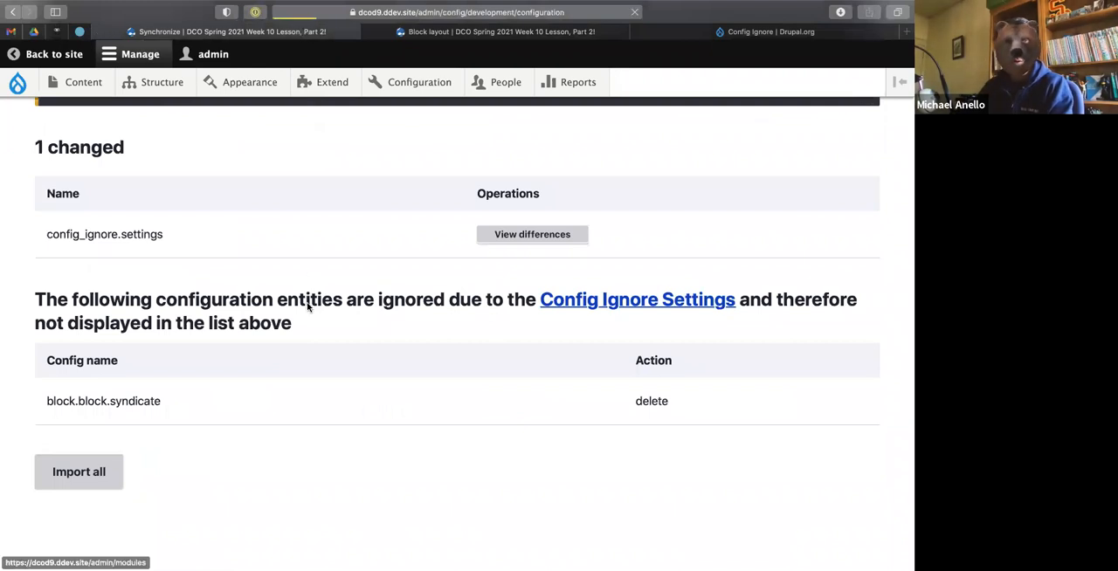
key("super+r")
scroll(308, 306, "down", 5)
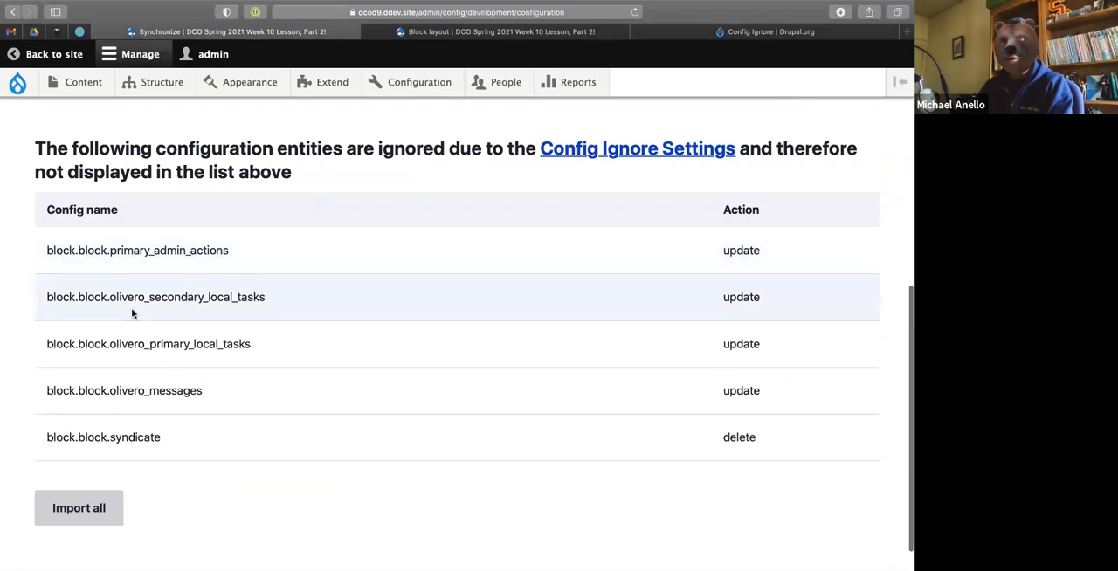
scroll(112, 264, "up", 5)
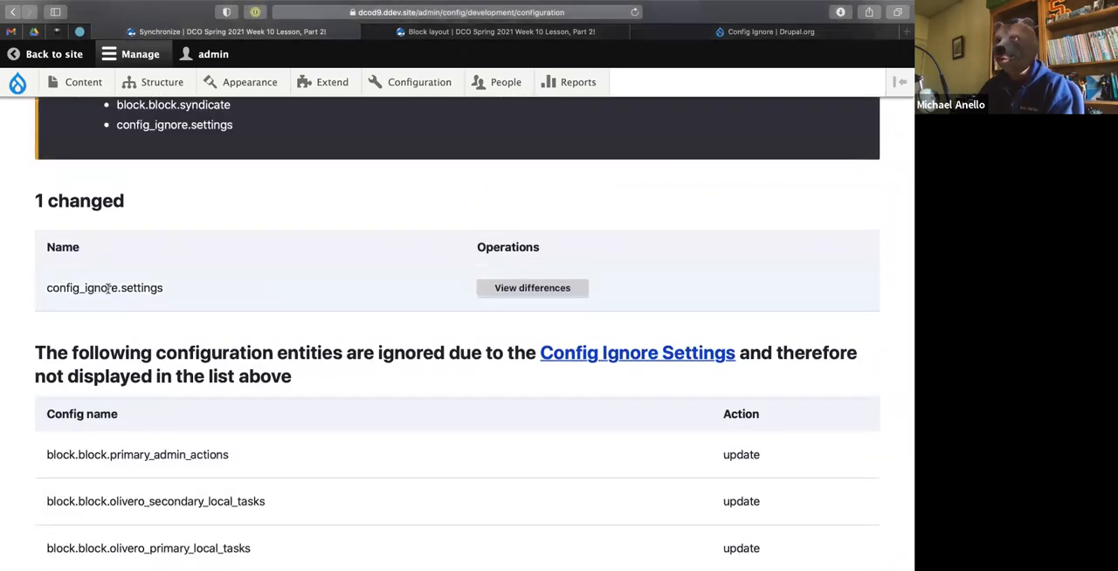
Switch to the terminal, export the active configuration with "ddev drush cex -y", and list the changed files with "git status".
key("ctrl+Left")
key("super+Tab")
key("Up")
key("Up")
key("Up")
key("Return")
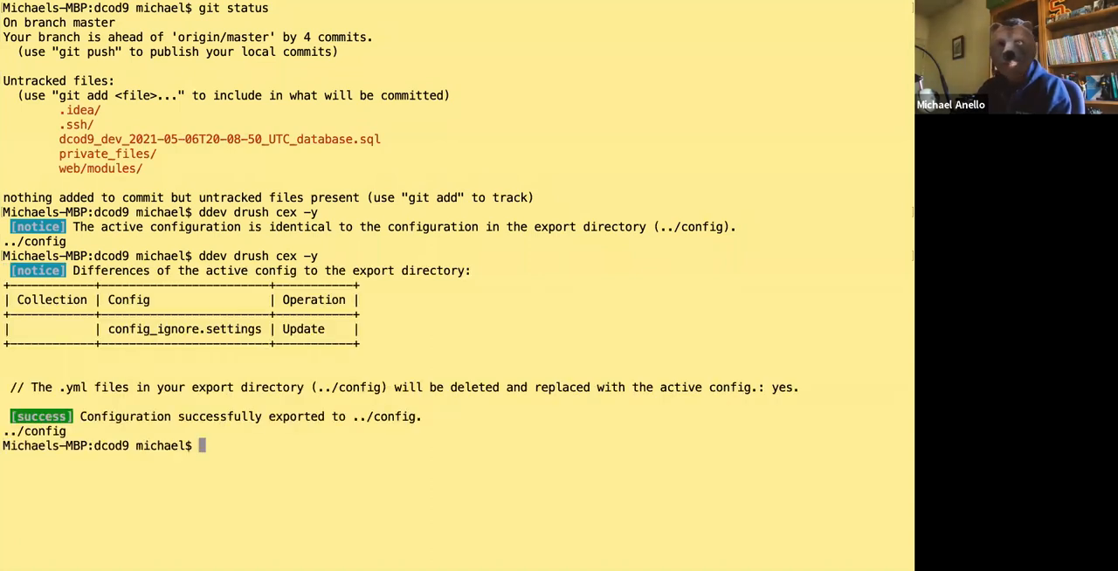
type("git status")
key("Return")
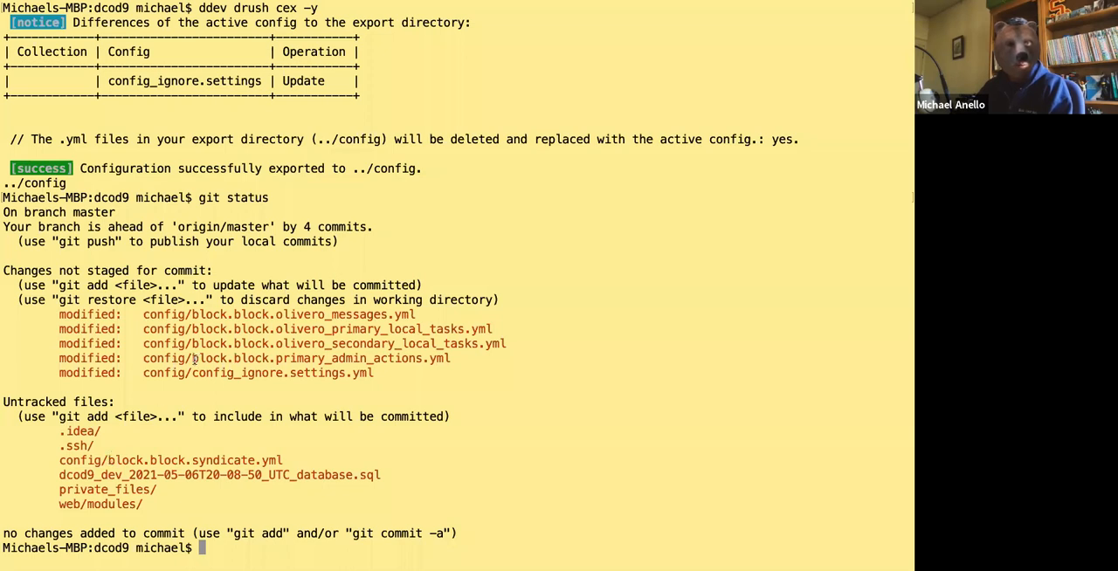
Show the git diff of config/block.block.olivero_messages.yml.
type("git diff")
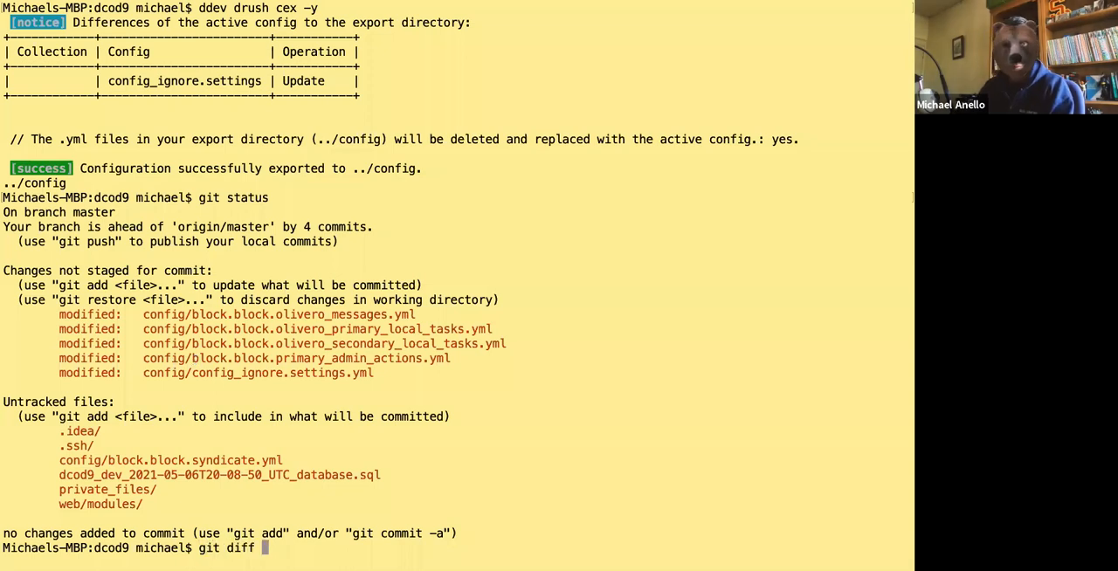
left_click_drag(142, 314, 453, 315)
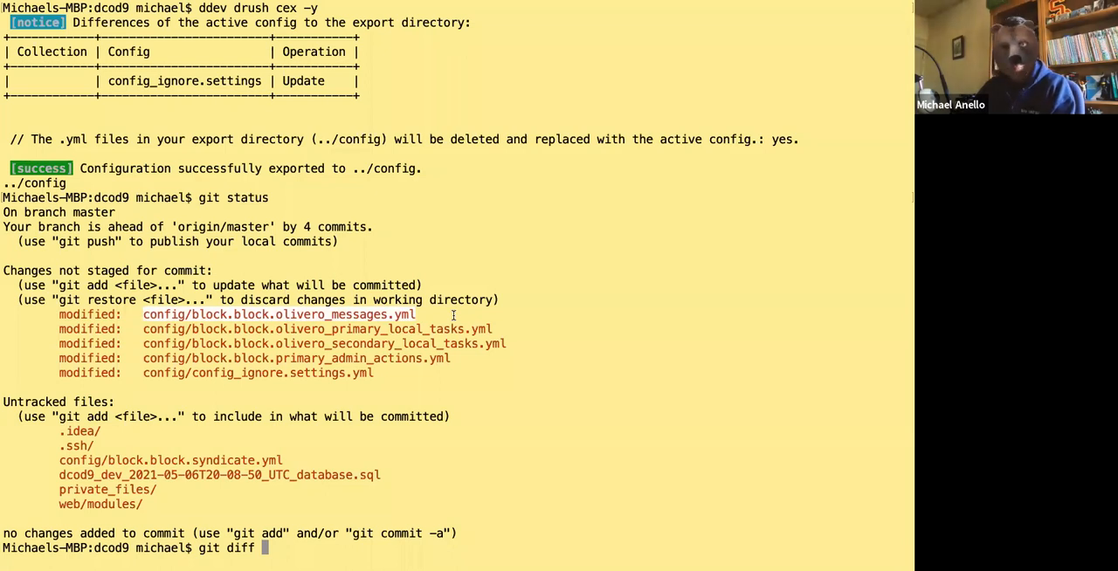
type("config/block.block.olivero_messages.yml")
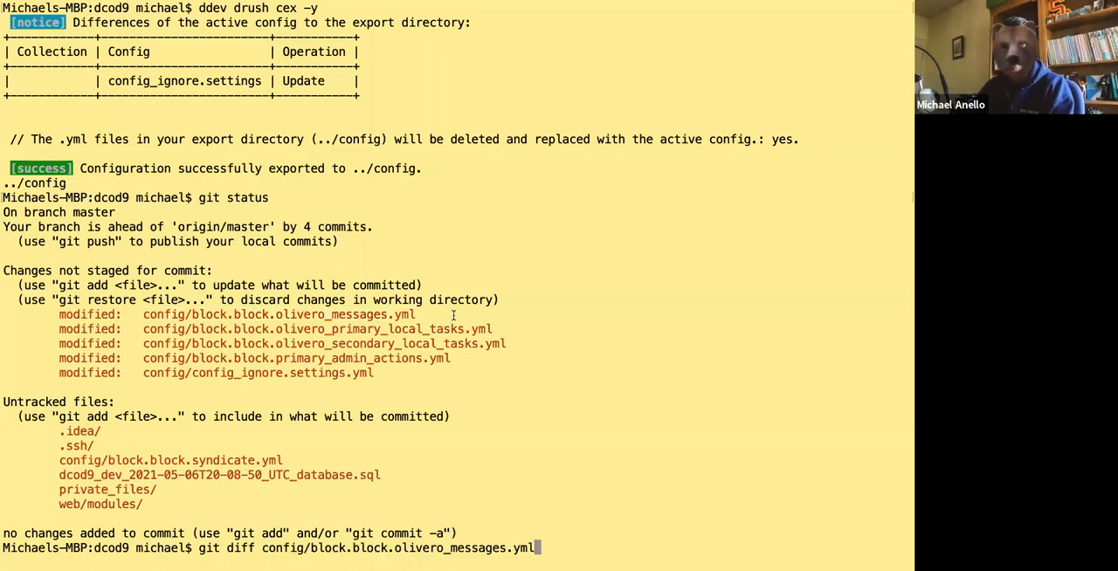
key("Return")
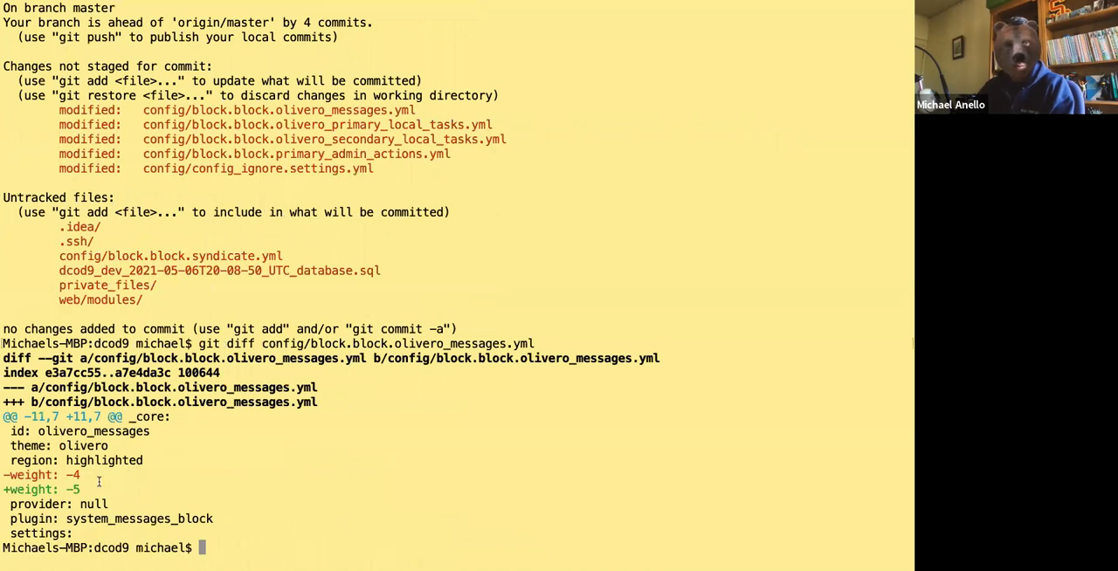
Compare the Synchronize page's warning, changed and ignored lists in the browser with the exported block changes in the terminal.
key("ctrl+Right")
key("ctrl+Left")
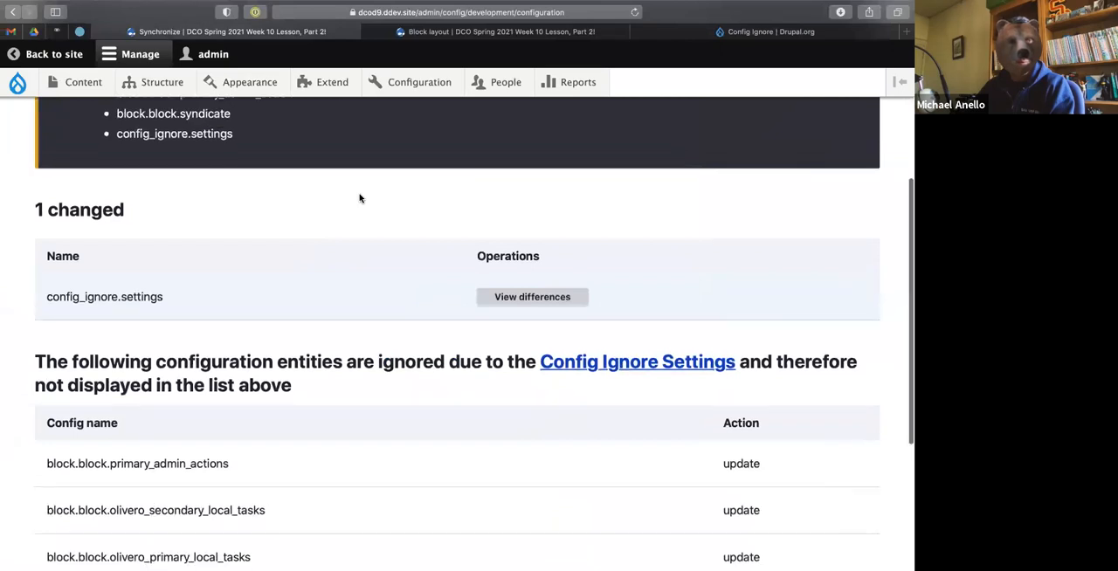
scroll(359, 198, "up", 3)
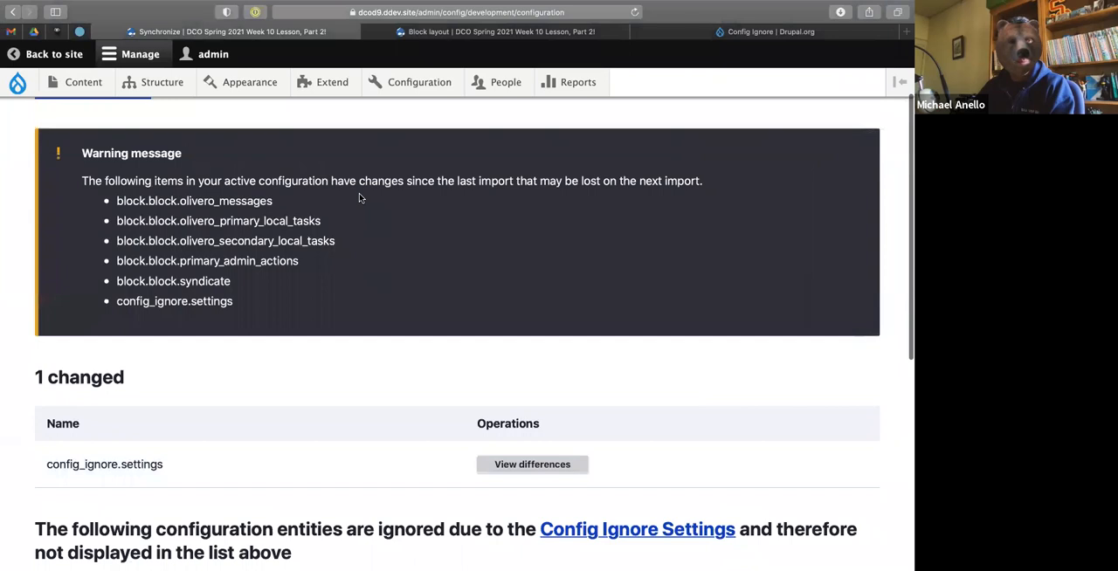
scroll(359, 198, "down", 5)
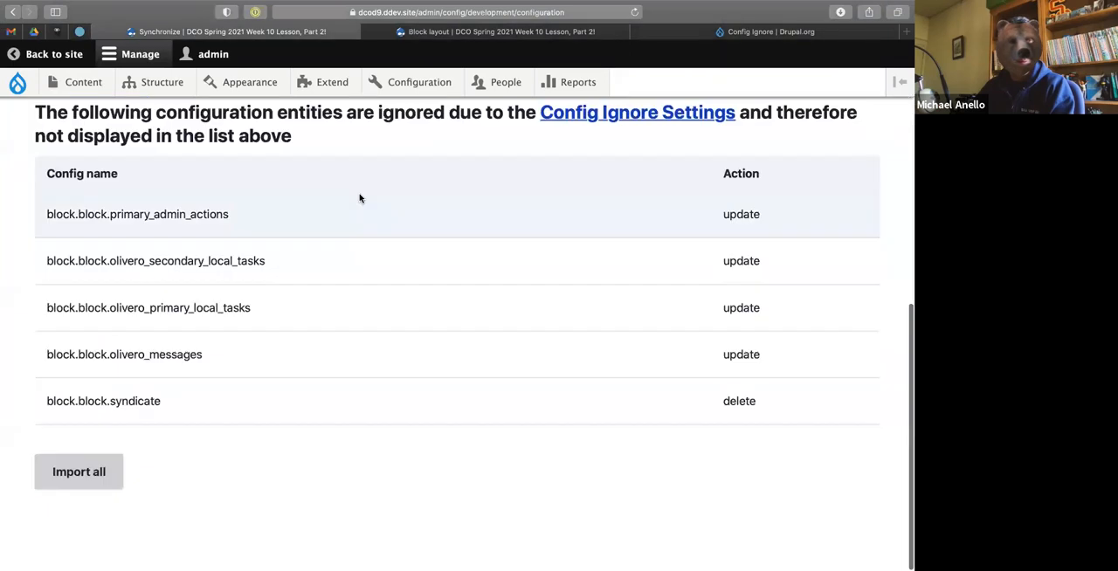
key("ctrl+Left")
key("ctrl+Right")
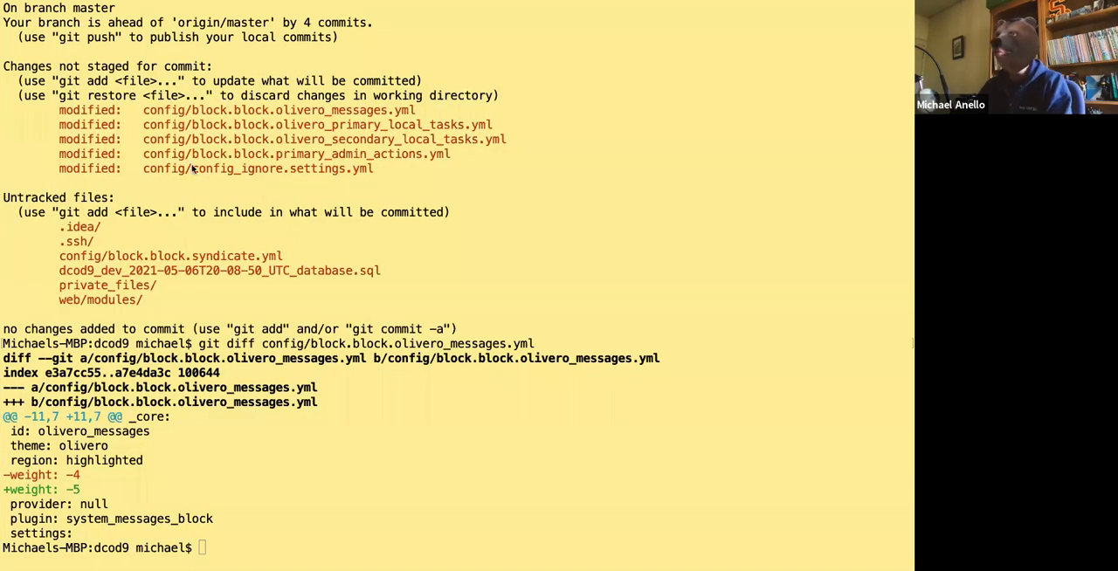
key("ctrl+Right")
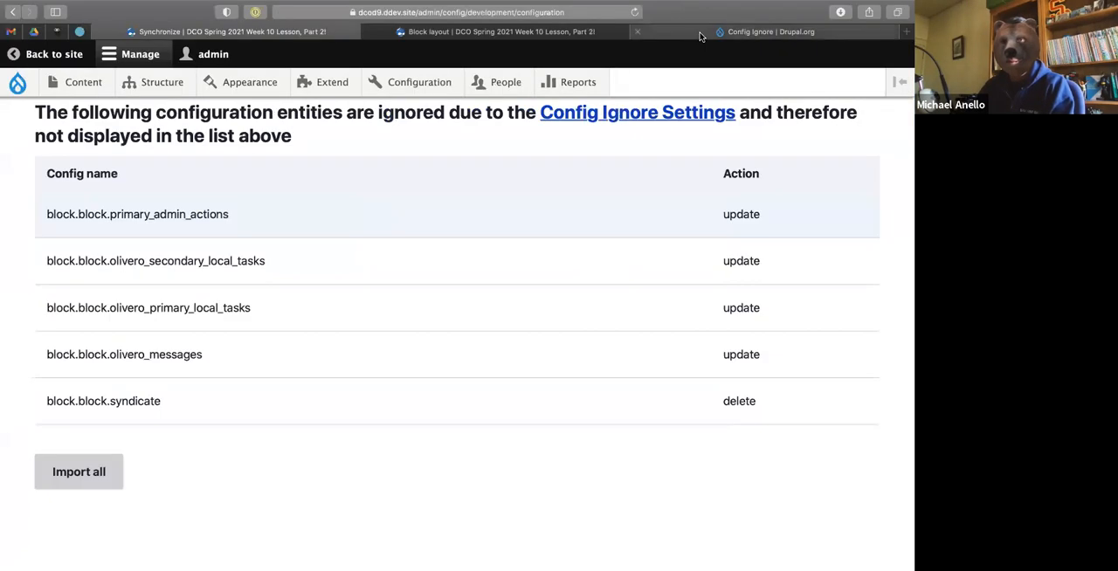
Read the introduction on the Config Ignore project page on Drupal.org, highlighting "drush cim".
left_click(700, 36)
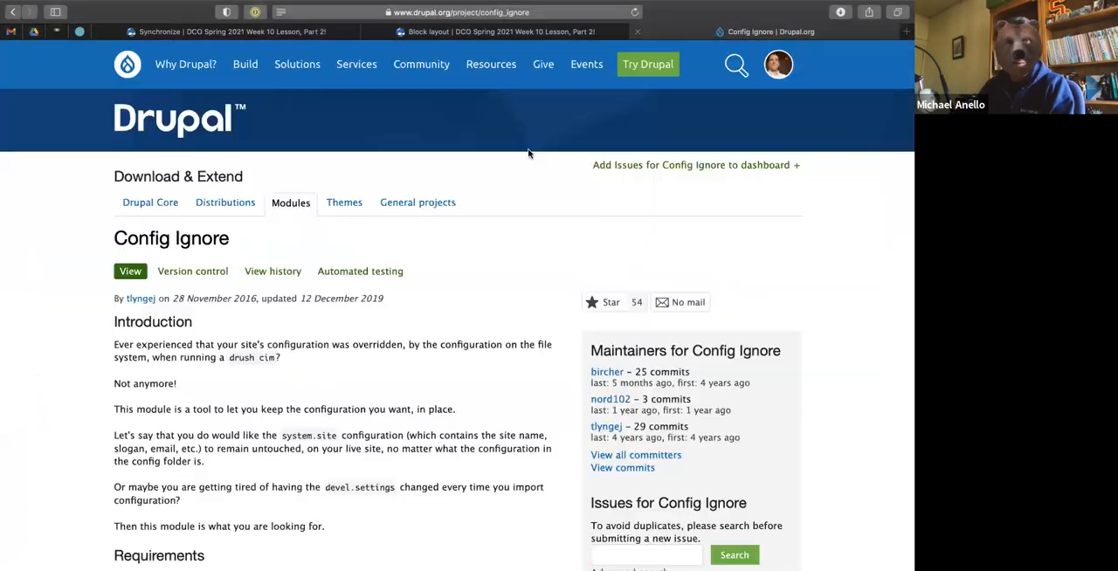
scroll(263, 251, "down", 1)
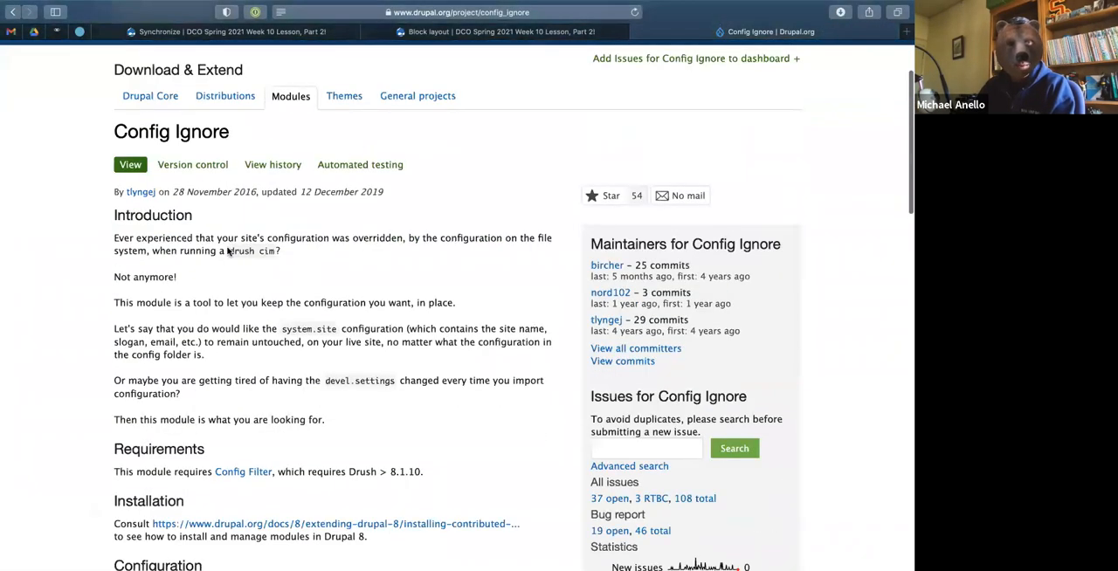
left_click_drag(228, 251, 290, 251)
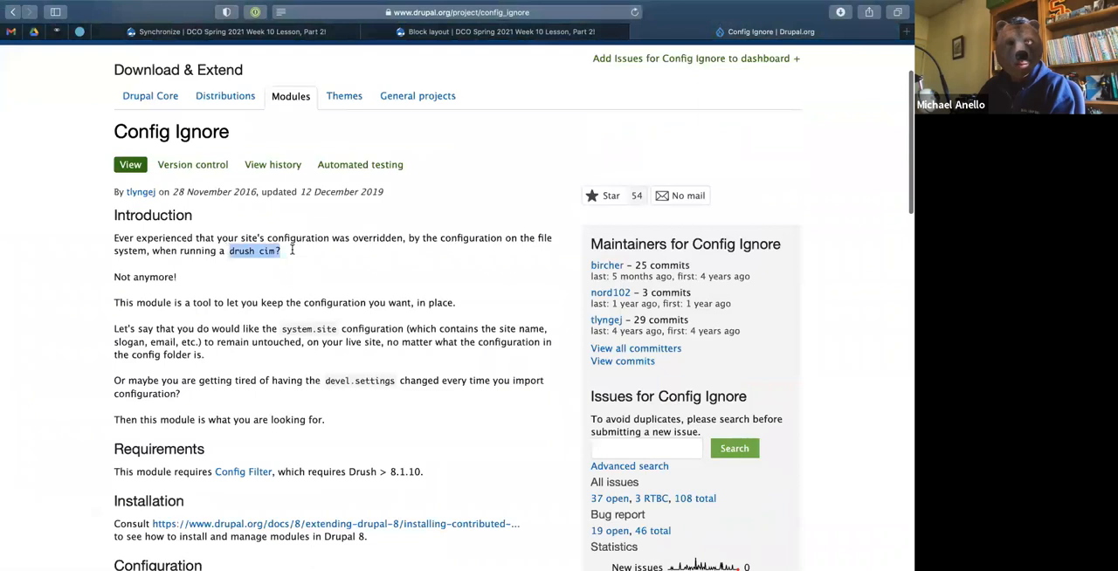
left_click(225, 313)
Return to the terminal, stage the config directory with "git add config", and check the staged files with "git status".
key("ctrl+Right")
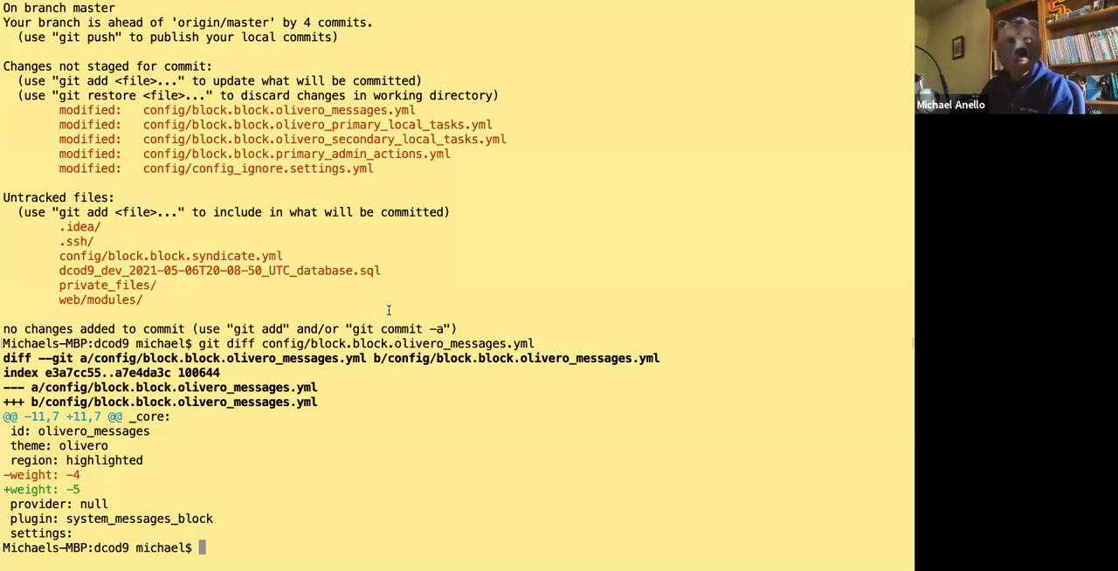
type("git add")
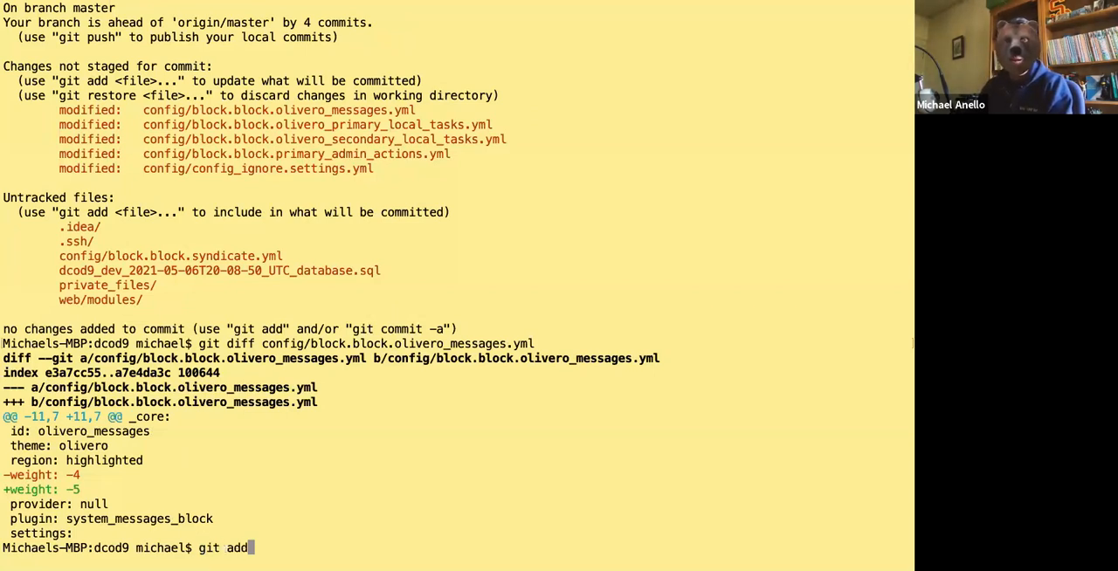
type(" config")
key("Return")
type("git status")
key("Return")
Commit the staged files with the message "Udpated config for Config Ignore demo." and check the repository status.
type("git co")
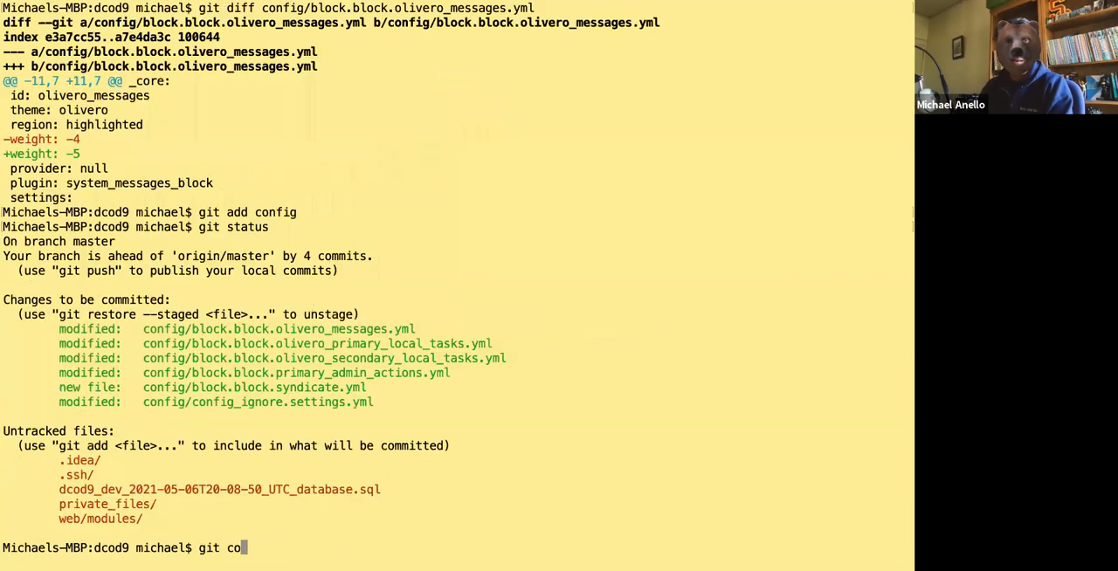
type("mmit -m 'Udpate")
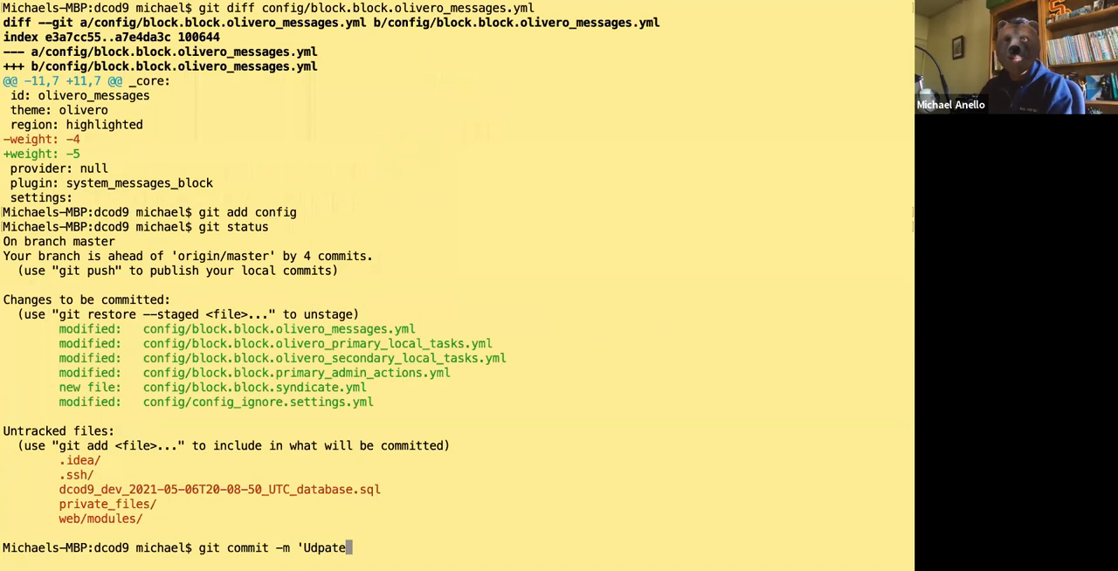
type("d config for ")
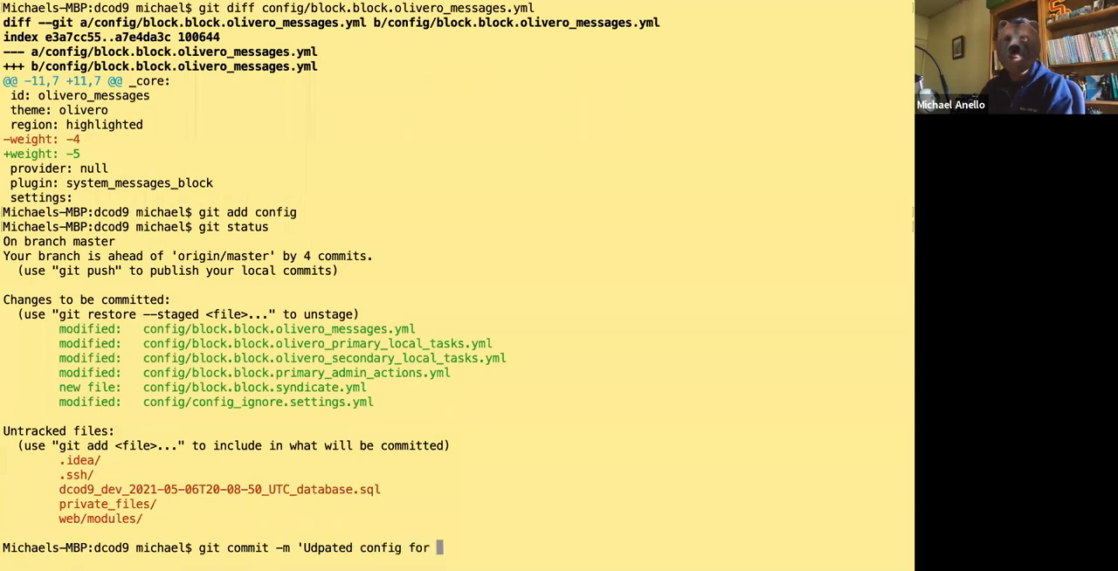
type("Config Ignore demo.'")
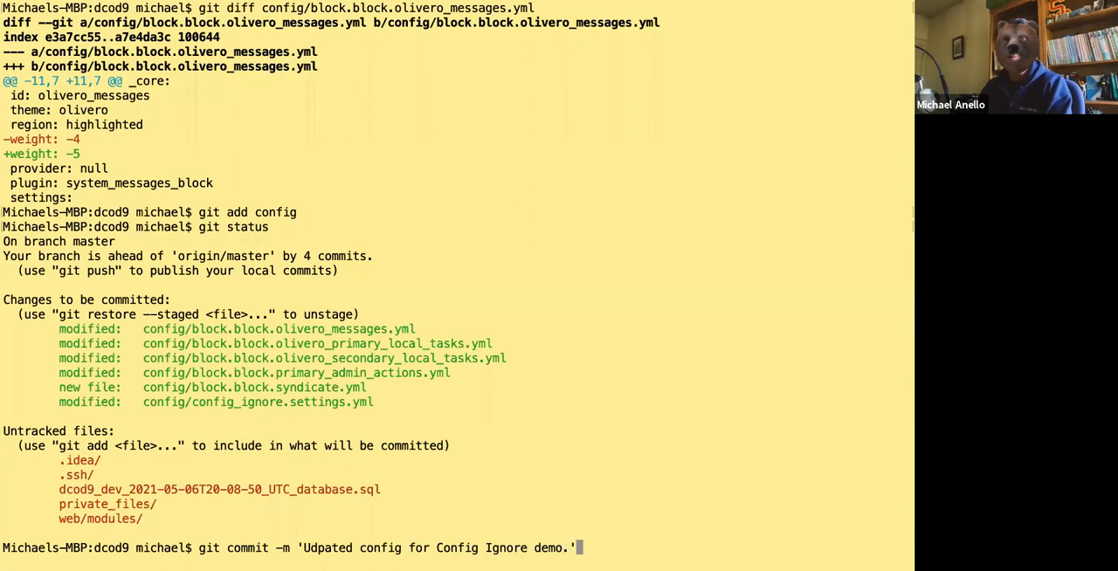
key("Return")
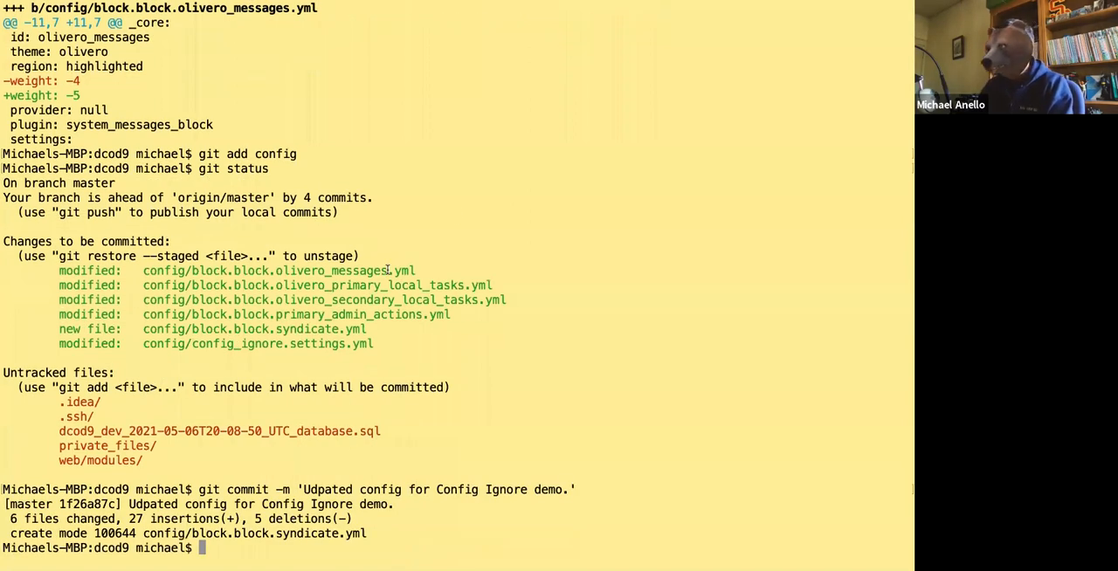
type("git status")
key("Return")
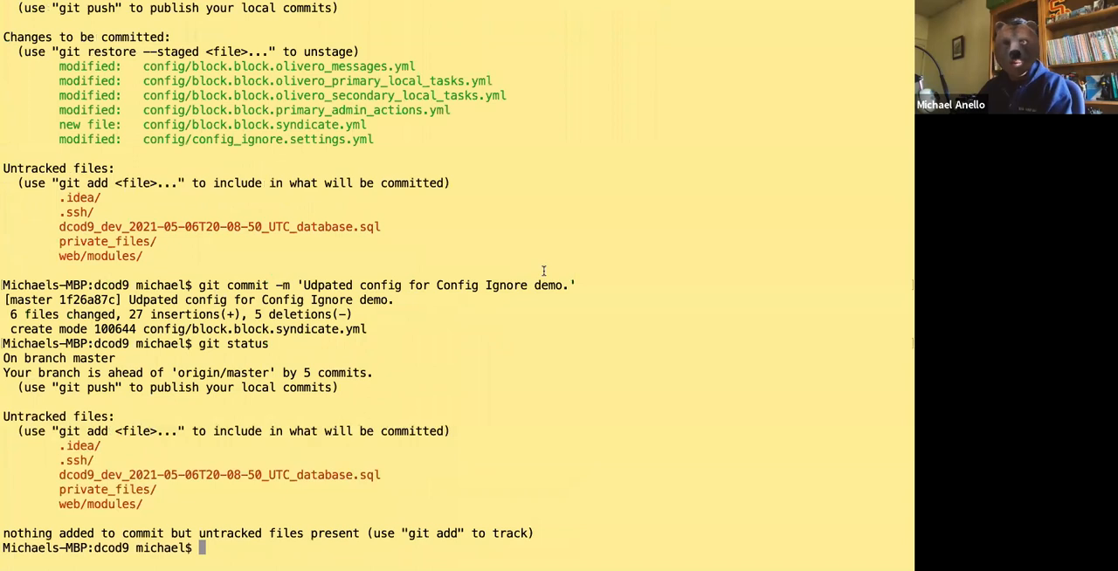
Switch to the browser, check the Synchronize page for pending configuration changes, and return to the Block layout page.
key("ctrl+Left")
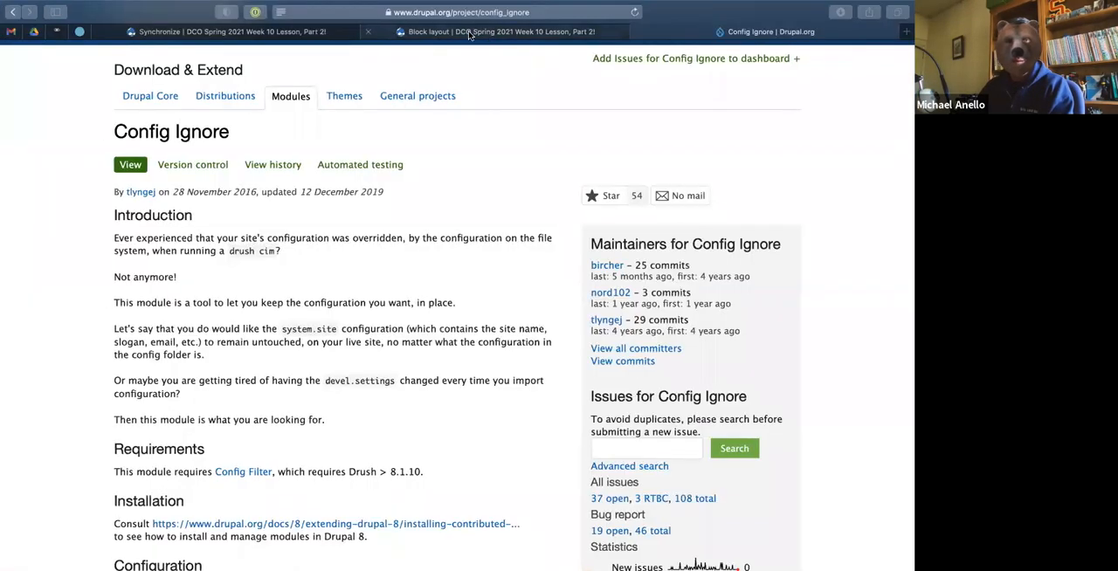
left_click(282, 35)
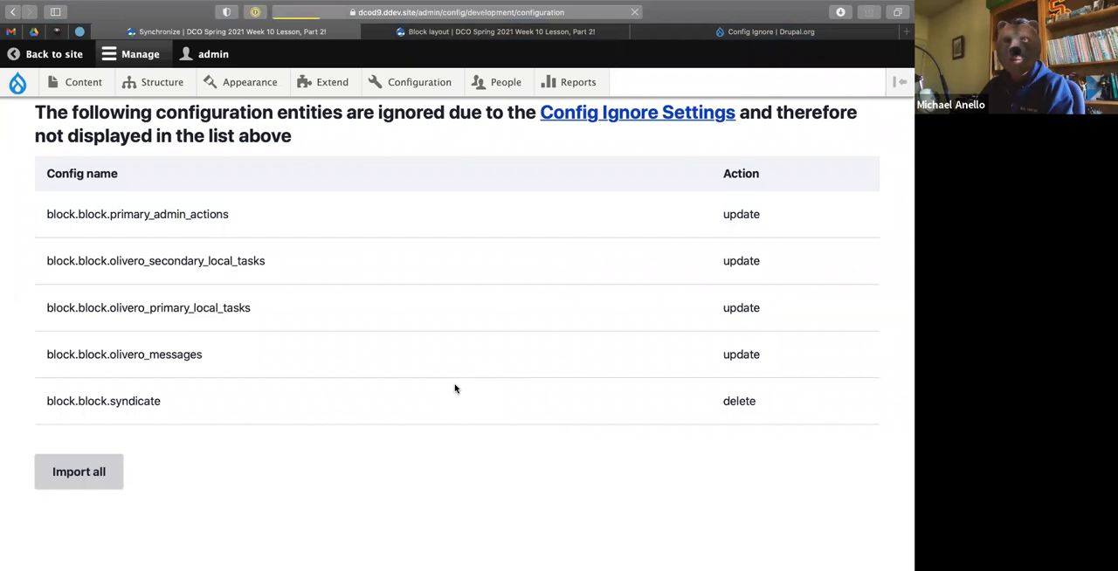
left_click(519, 35)
In the Highlighted region, move Secondary tabs above Status messages and Primary admin actions above Primary tabs, and save the block layout.
scroll(233, 423, "down", 10)
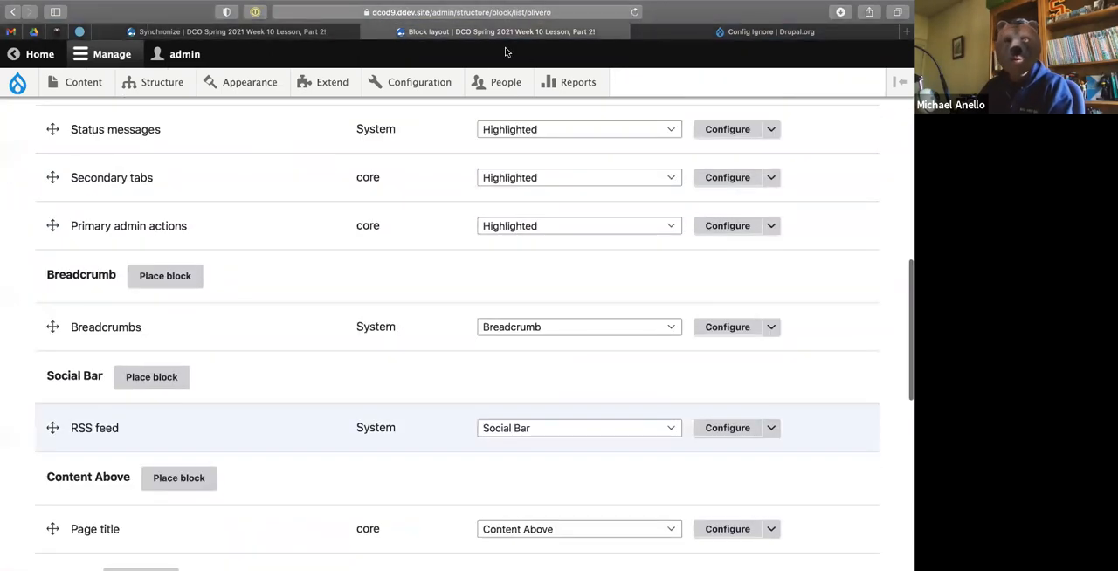
scroll(233, 423, "up", 2)
scroll(292, 227, "down", 1)
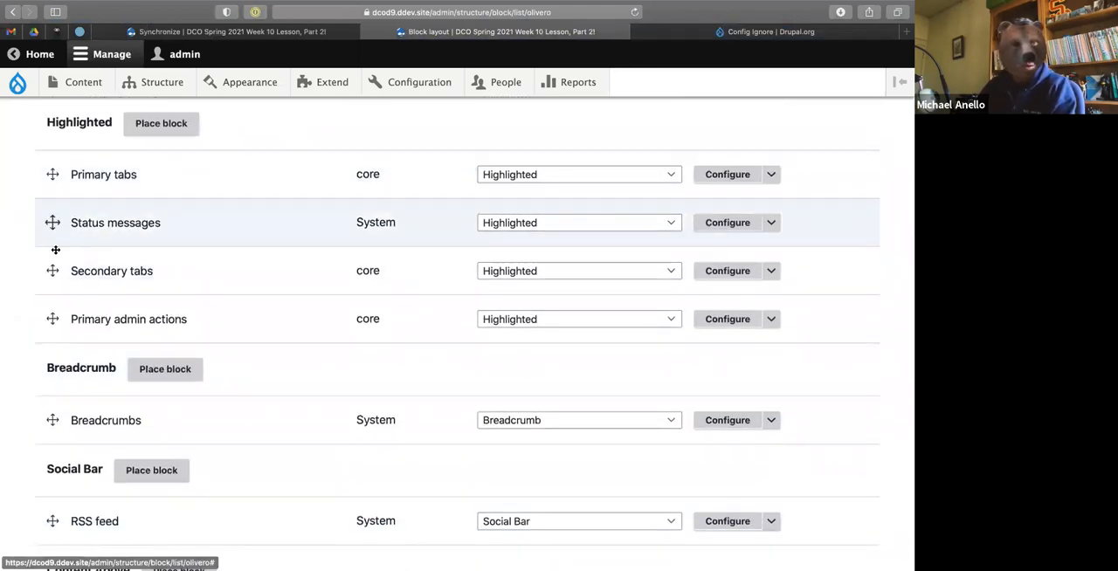
left_click_drag(54, 270, 54, 228)
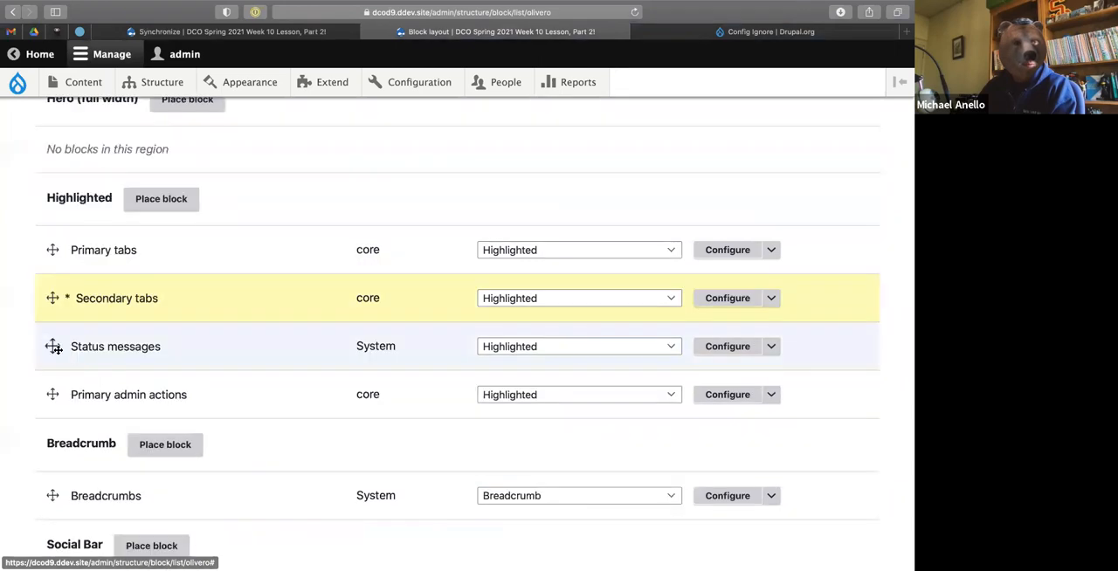
left_click_drag(52, 394, 51, 231)
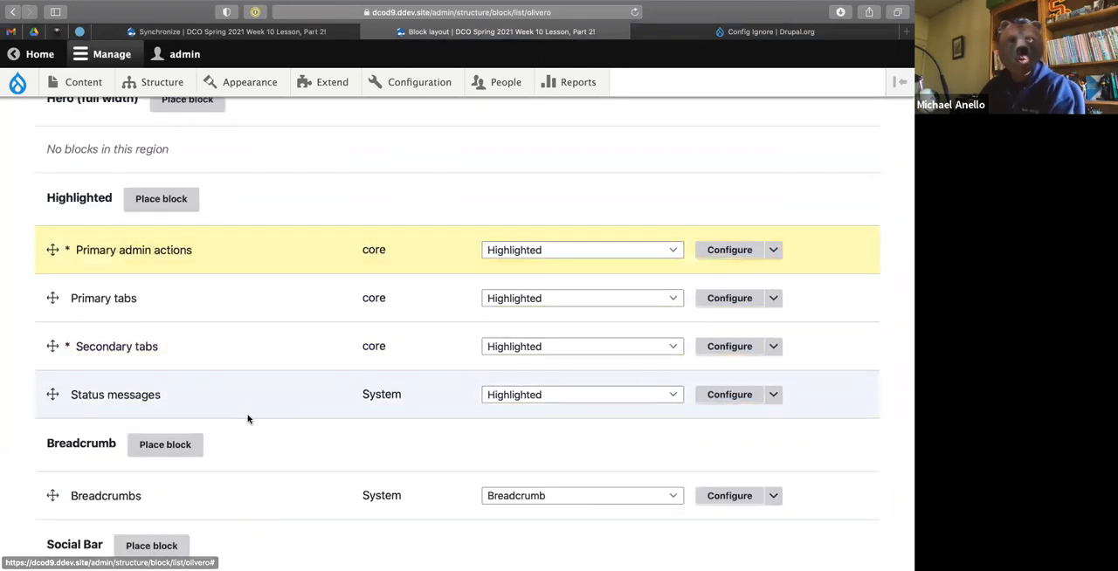
scroll(236, 350, "down", 1)
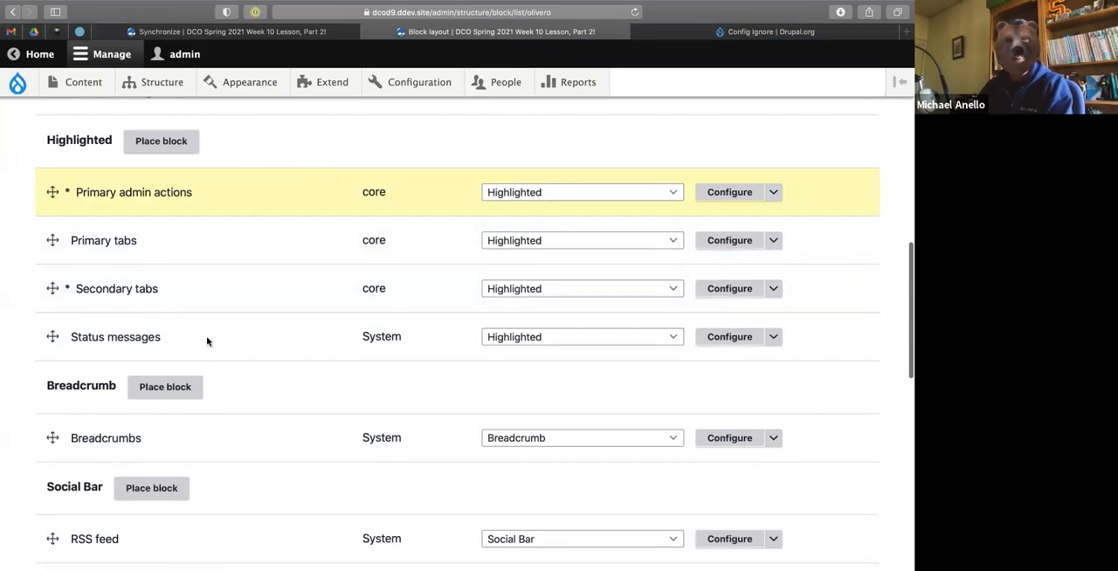
scroll(228, 472, "down", 15)
left_click(94, 485)
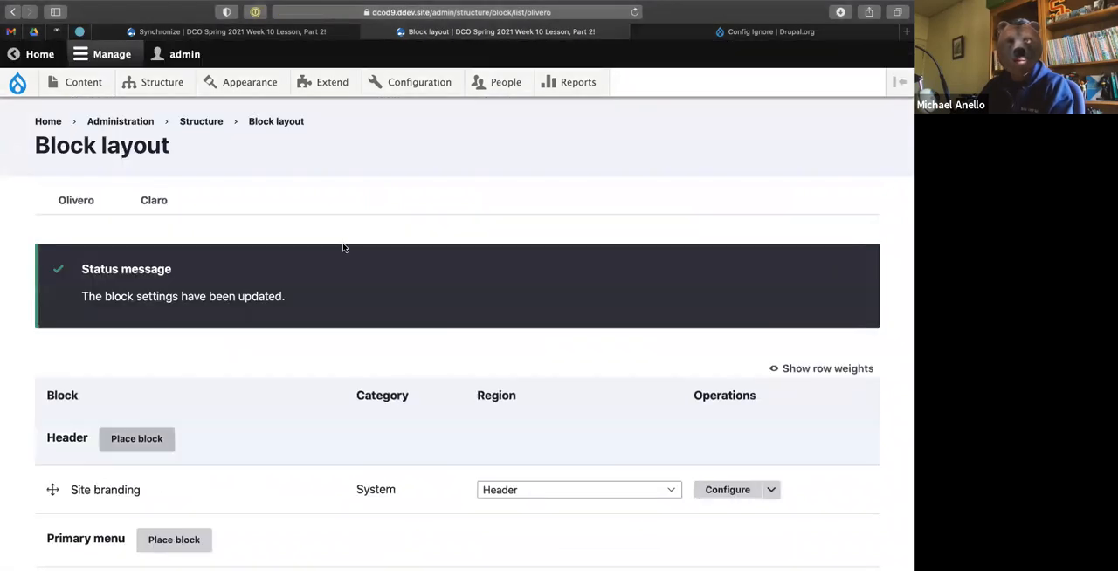
Check the Synchronize page for ignored block configuration, and import the configuration in the terminal with "ddev drush cim -y".
left_click(312, 35)
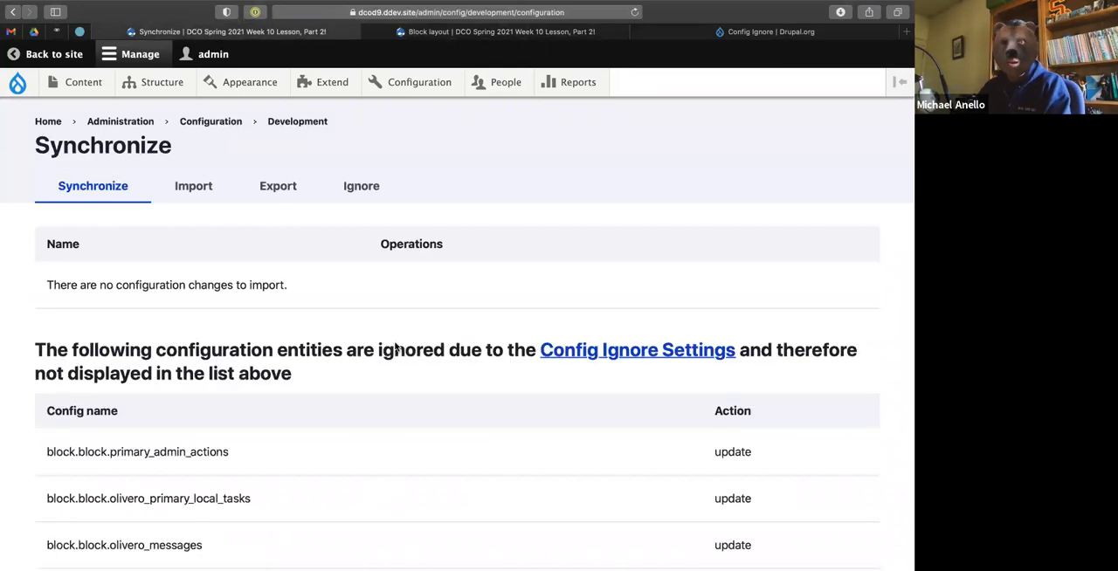
scroll(395, 350, "down", 2)
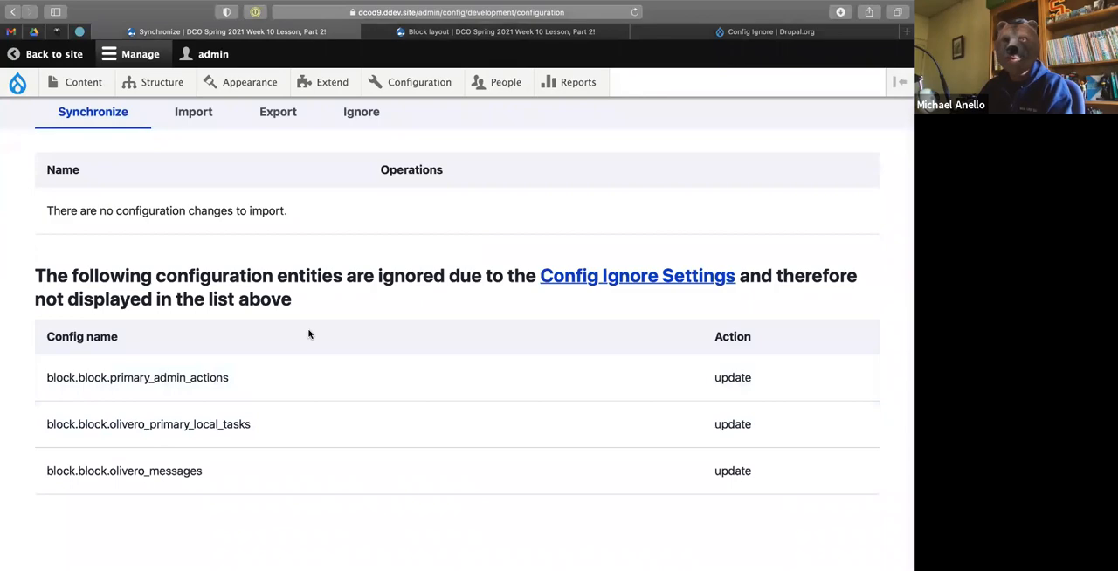
key("ctrl+Left")
key("ctrl+Right")
key("ctrl+Right")
type("ddev drush cim -y")
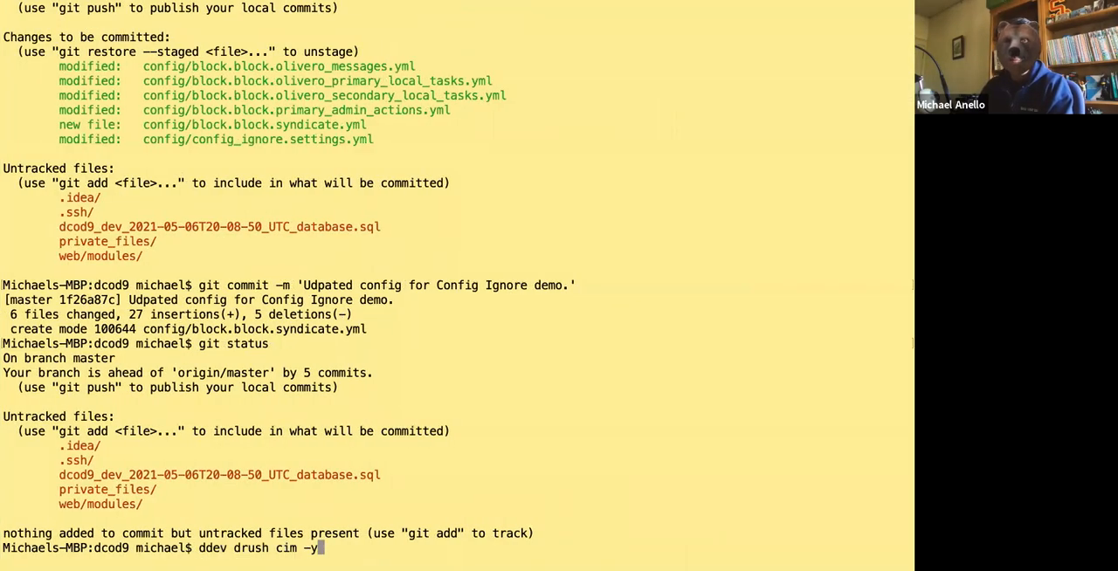
key("Return")
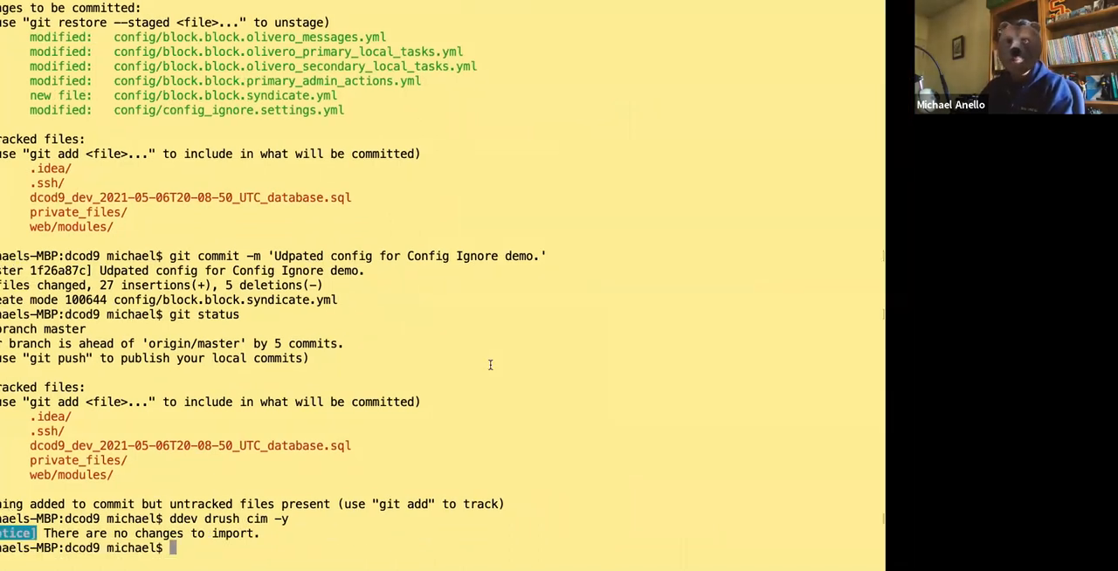
Return to the browser, refresh the Synchronize page, and check the order of the Highlighted region's blocks on the Block layout page.
key("super+Tab")
key("super+r")
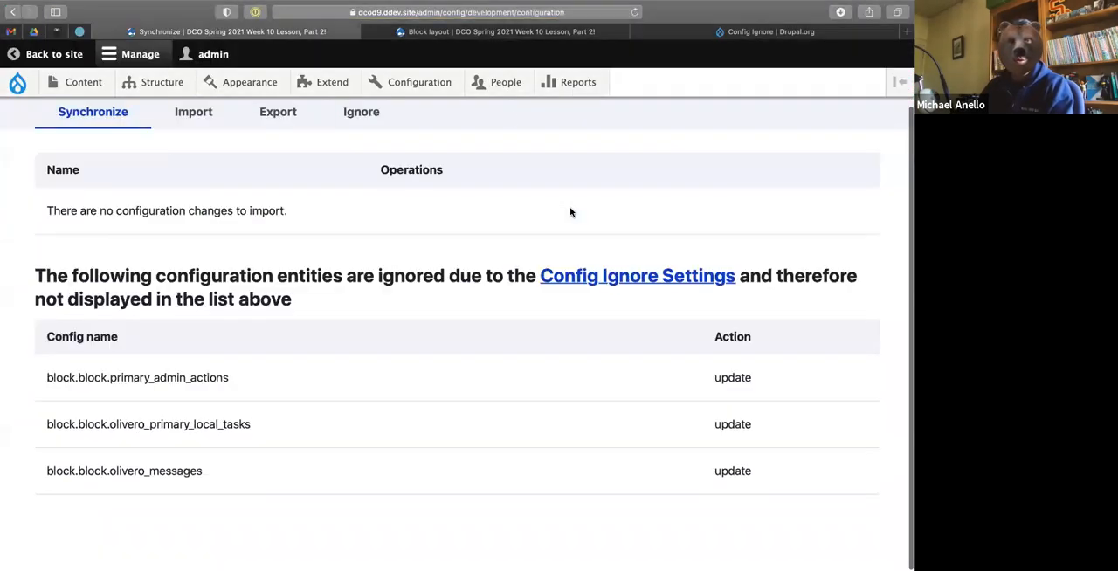
left_click(498, 31)
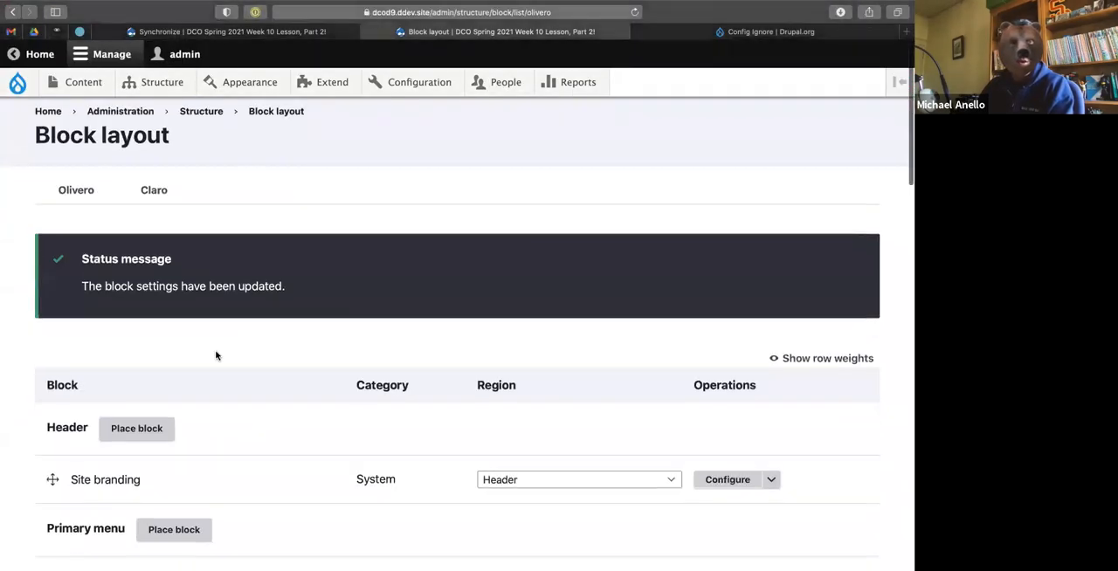
scroll(228, 326, "down", 10)
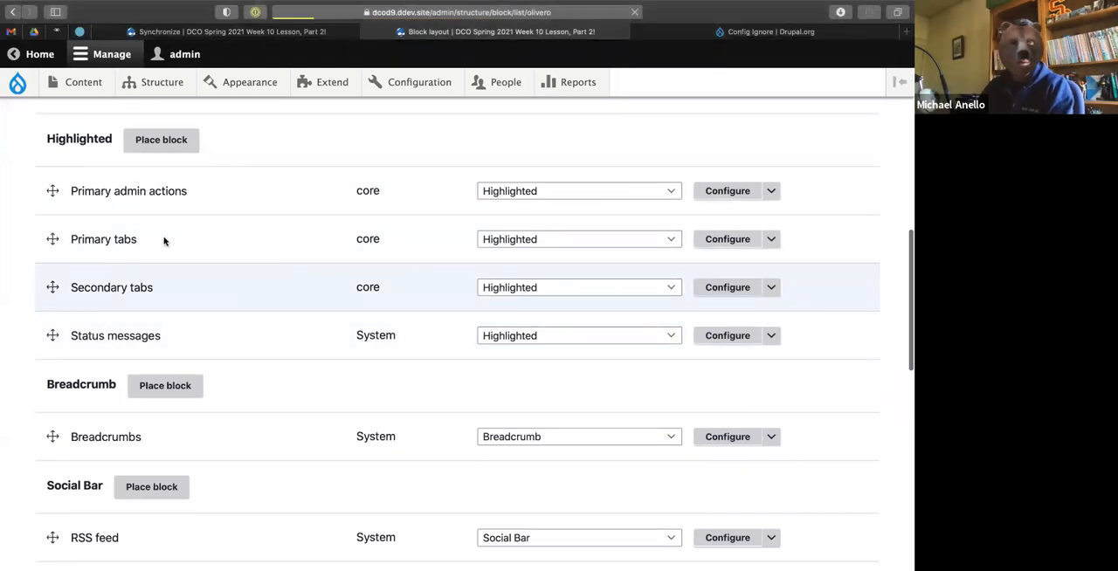
scroll(163, 240, "down", 3)
scroll(163, 241, "up", 3)
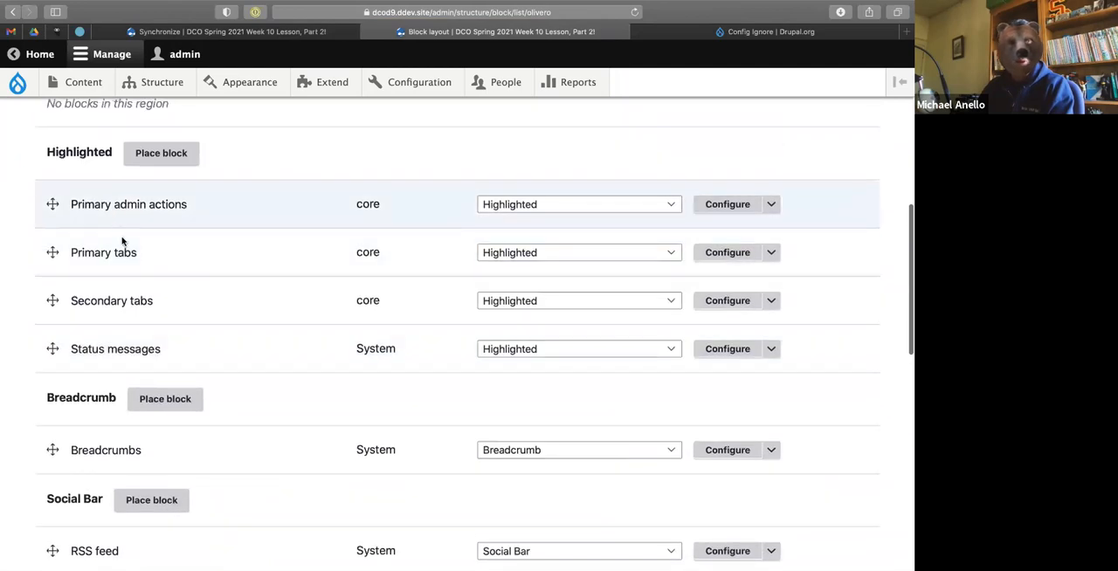